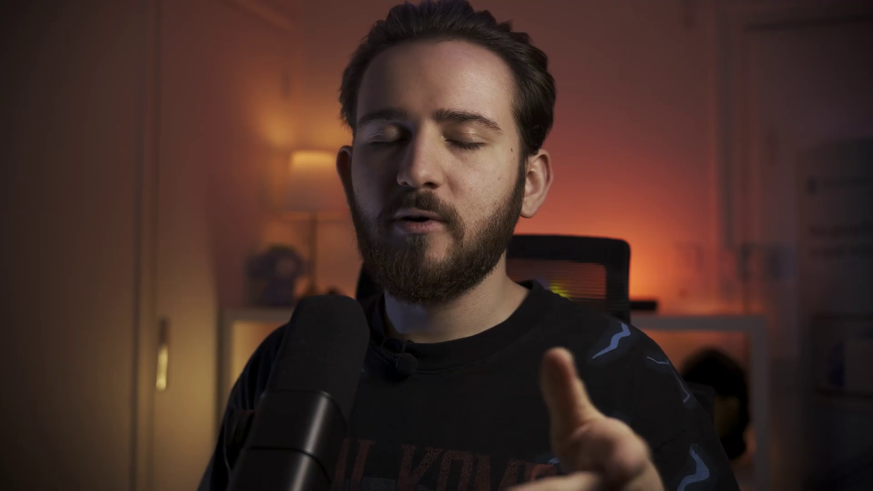
- Export the most recently named manual Wave Link backup, first in the manual list, to the Bureau folder as a .wavelink preset
left_click(356, 270)
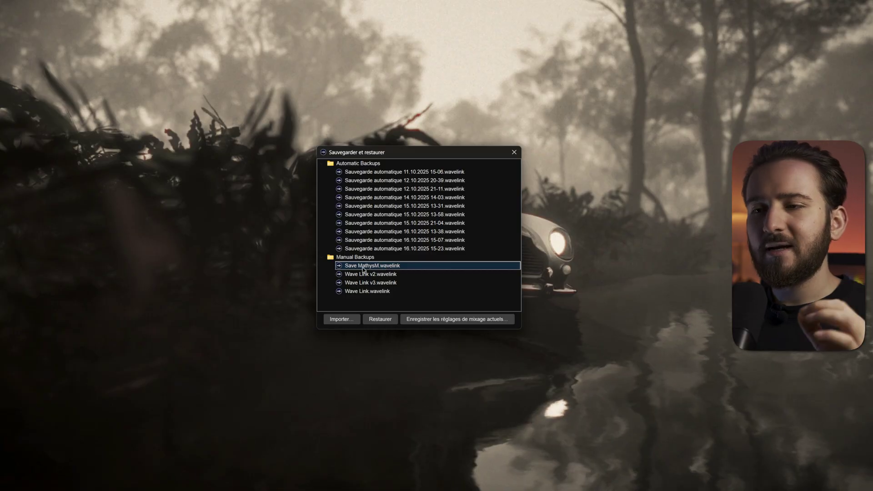
left_click(381, 274)
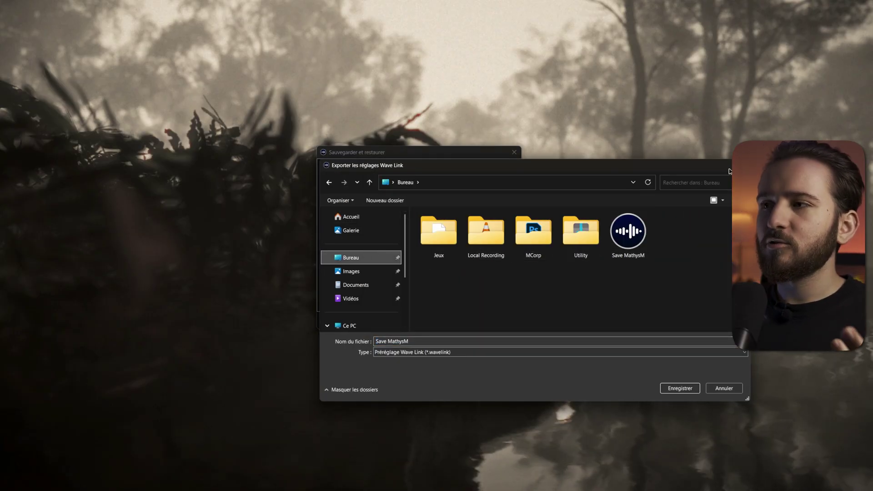
key("Return")
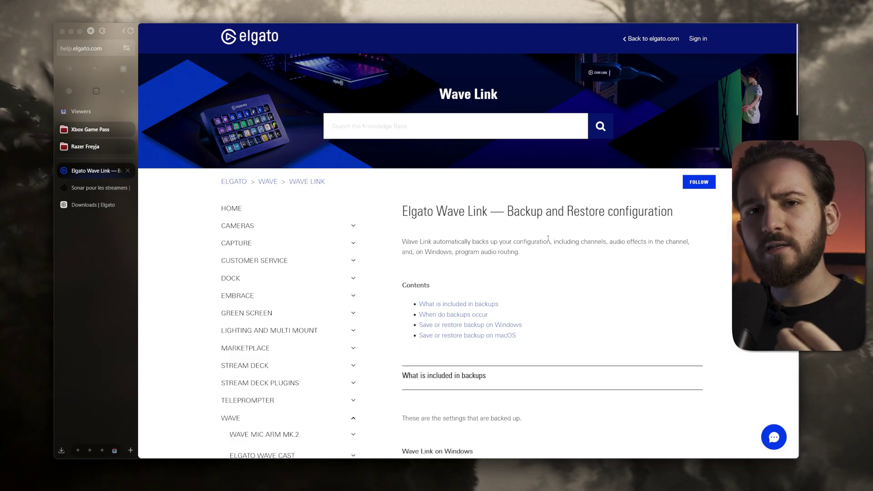
- Find Wave Link on Elgato's Downloads page and open the page listing the beta versions
left_click(109, 206)
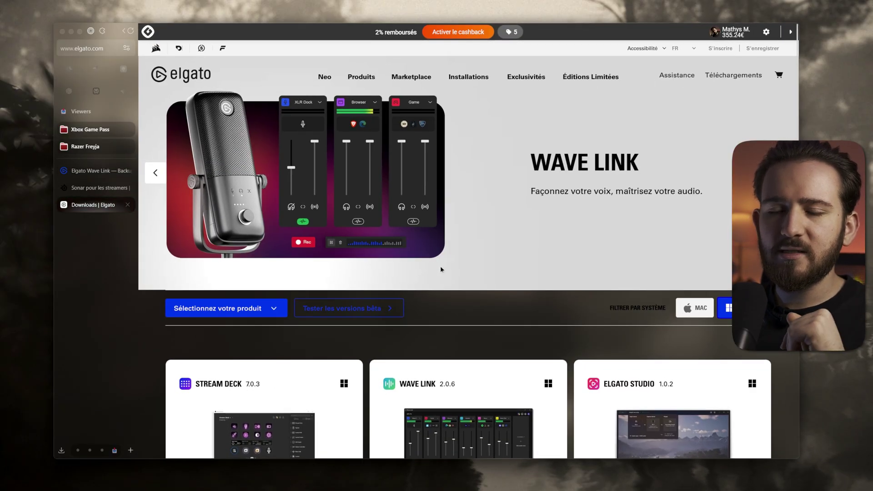
scroll(432, 254, "down", 5)
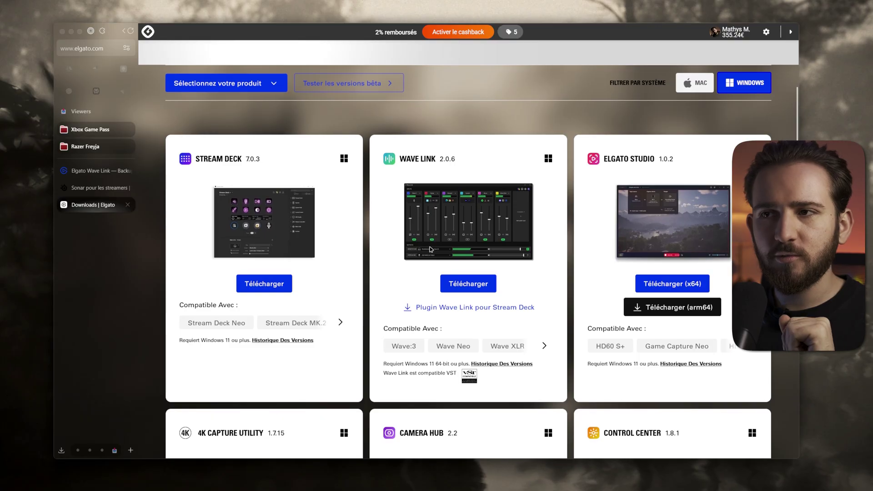
scroll(409, 249, "up", 1)
scroll(389, 250, "down", 9)
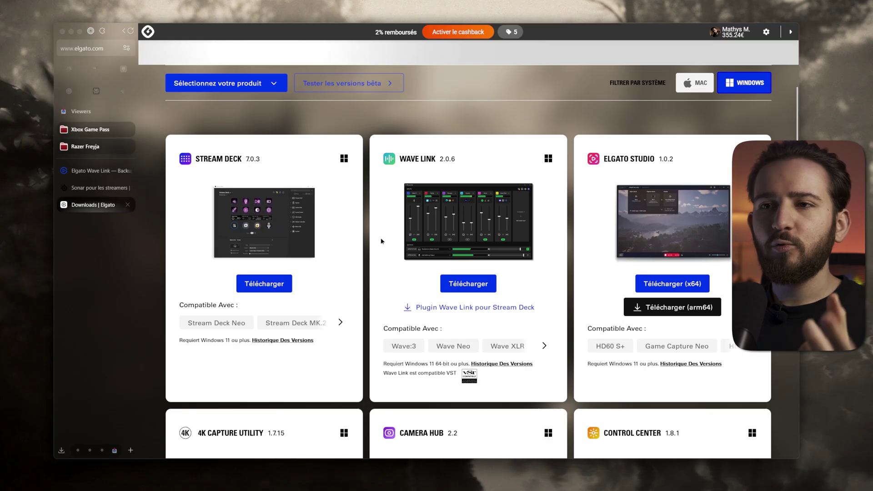
scroll(381, 241, "up", 2)
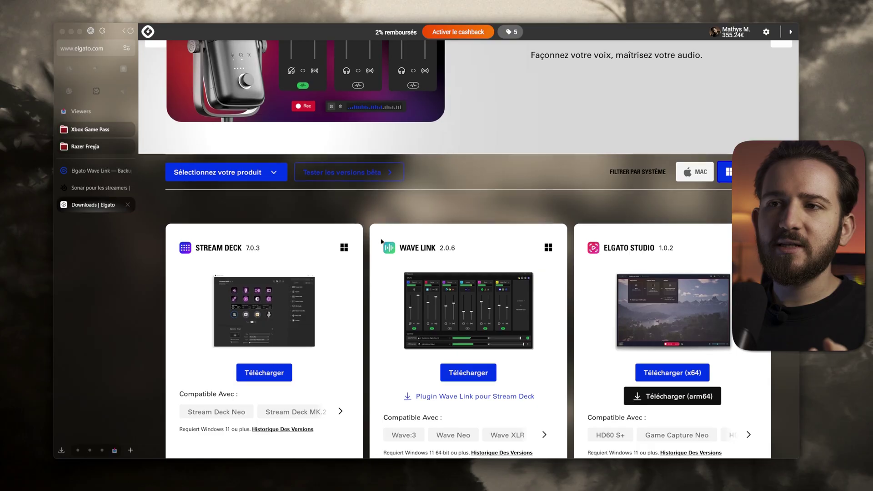
left_click(363, 175)
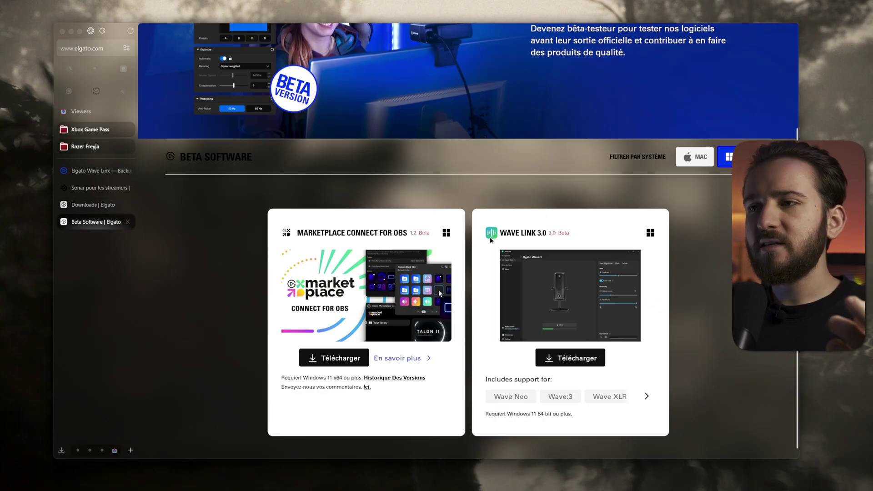
- Download the Wave Link 3.0 Beta for Windows, continuing without subscribing to the newsletter
left_click_drag(499, 233, 572, 235)
left_click(578, 238)
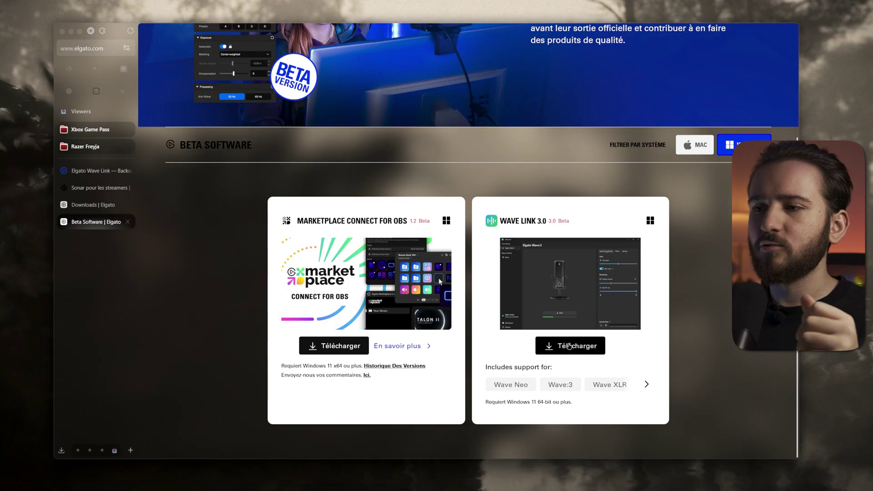
left_click(569, 347)
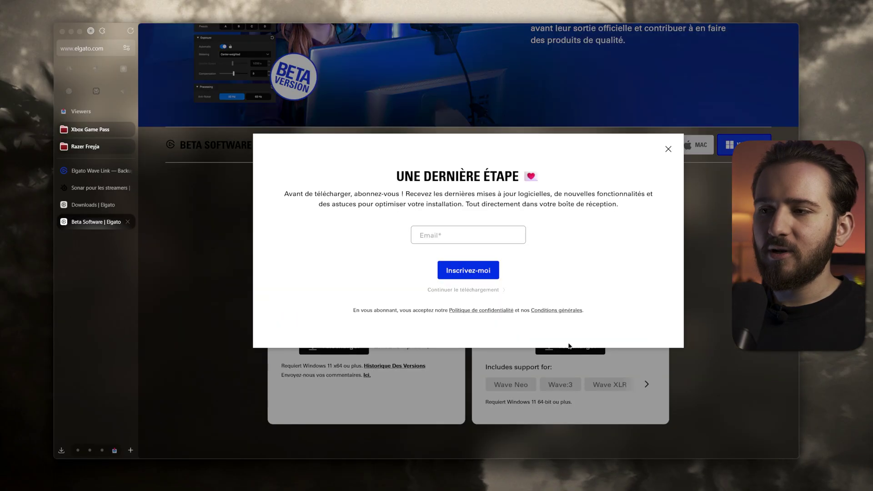
left_click(461, 291)
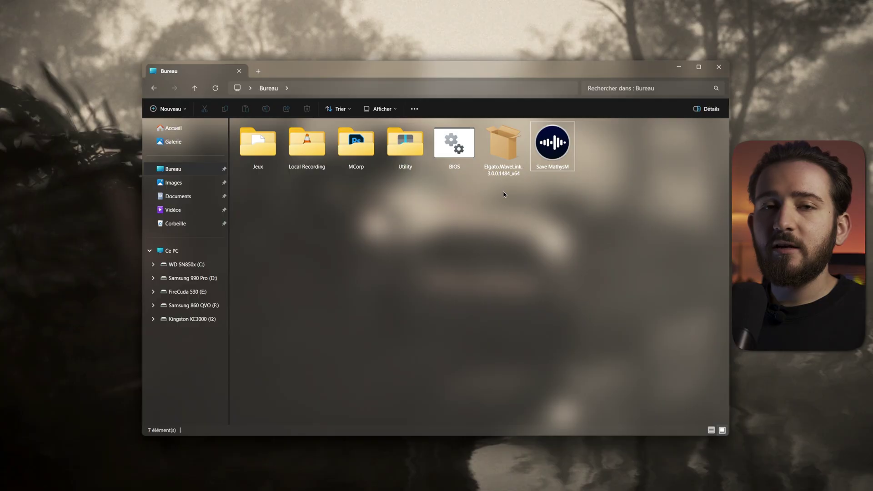
- Launch the Elgato.WaveLink_3.0.0.1484_x64 installer from the Bureau folder, close the folder window and accept the license agreement
double_click(507, 162)
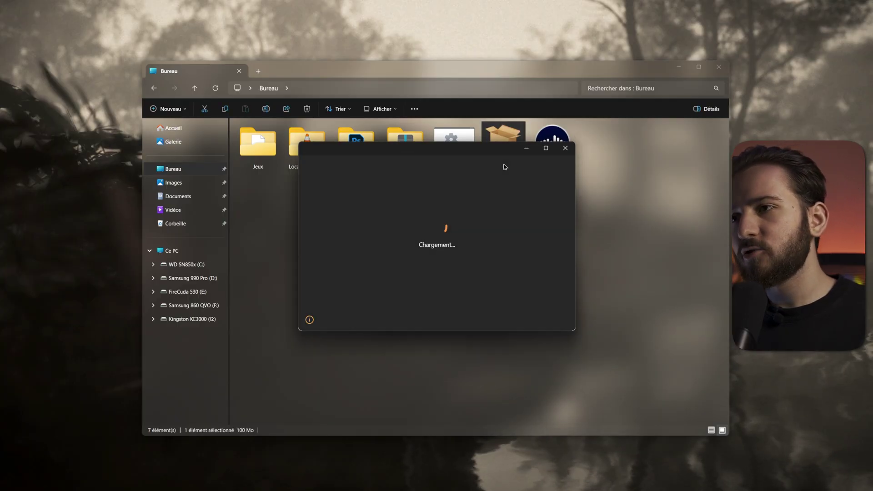
left_click(722, 67)
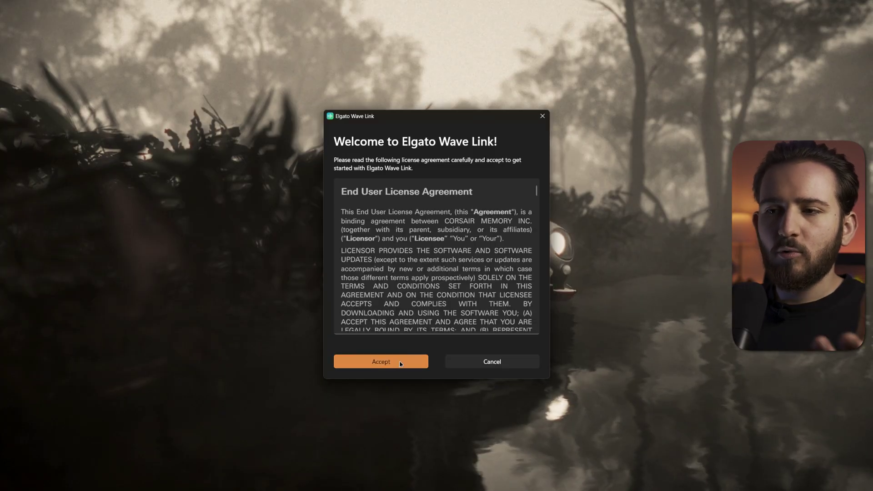
left_click(400, 362)
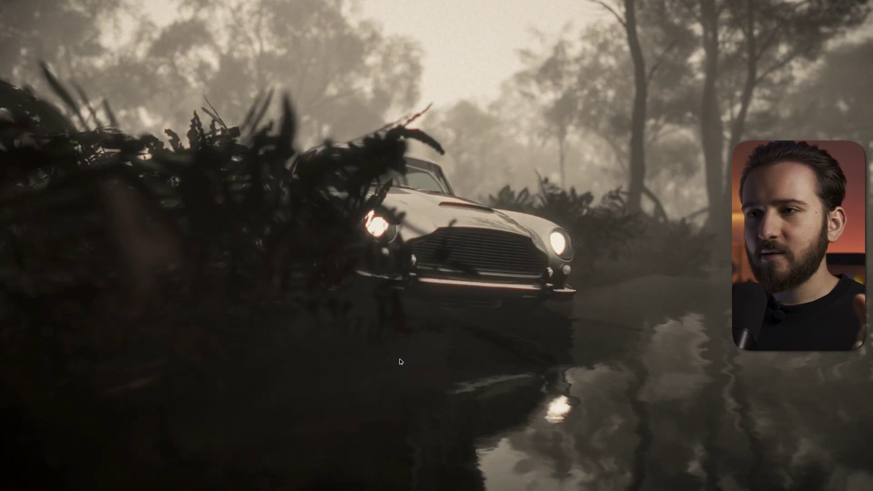
- Install the Elgato Wave Link Driver in its default destination folder, retrying the check that the Wave device is unplugged
left_click(396, 314)
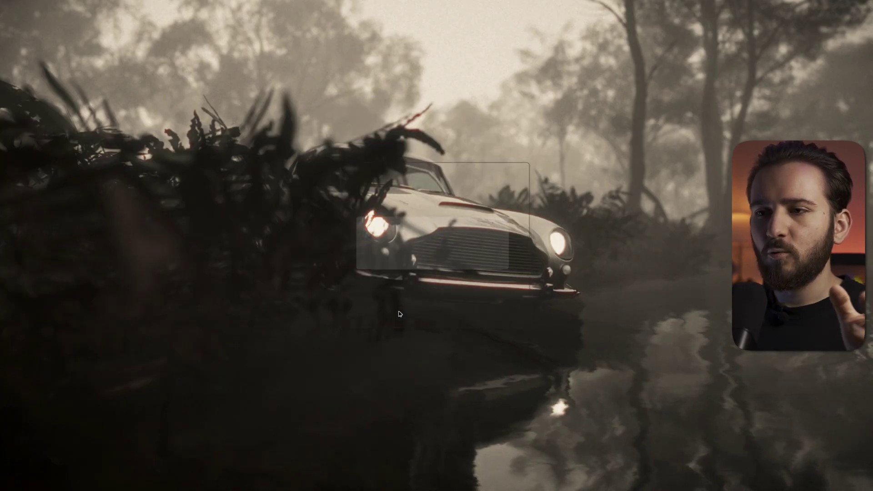
left_click(478, 317)
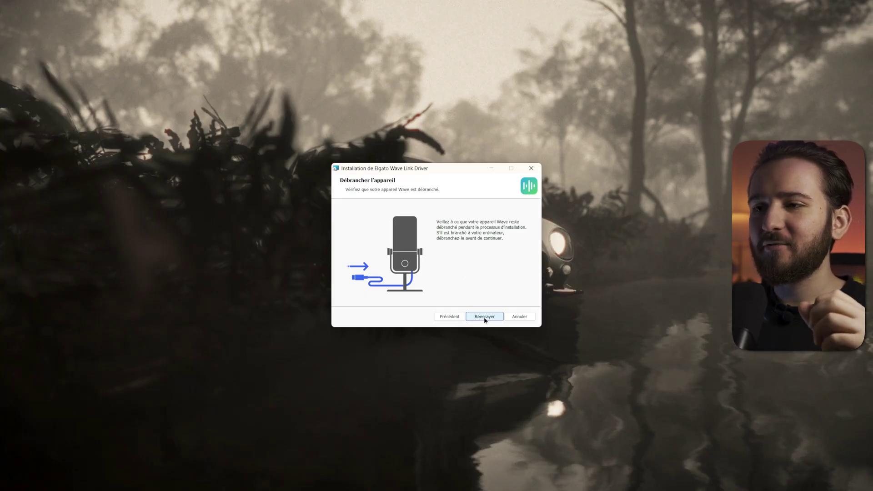
left_click(485, 318)
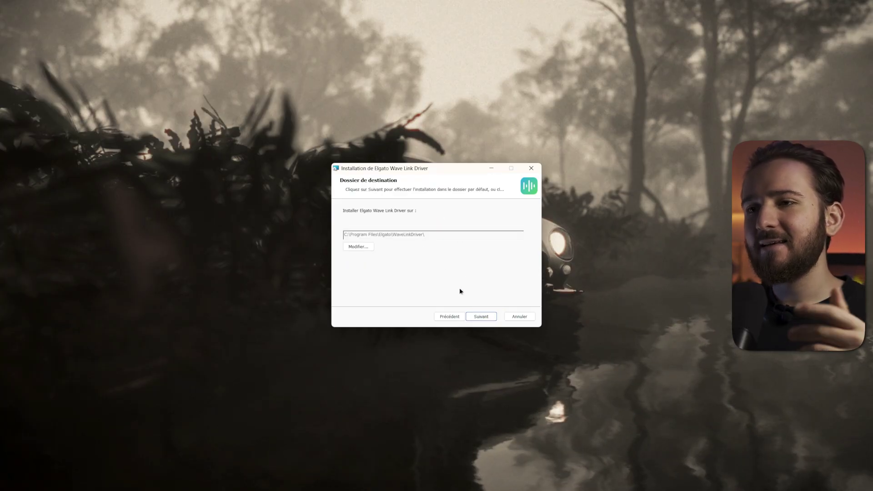
left_click(483, 318)
left_click(483, 317)
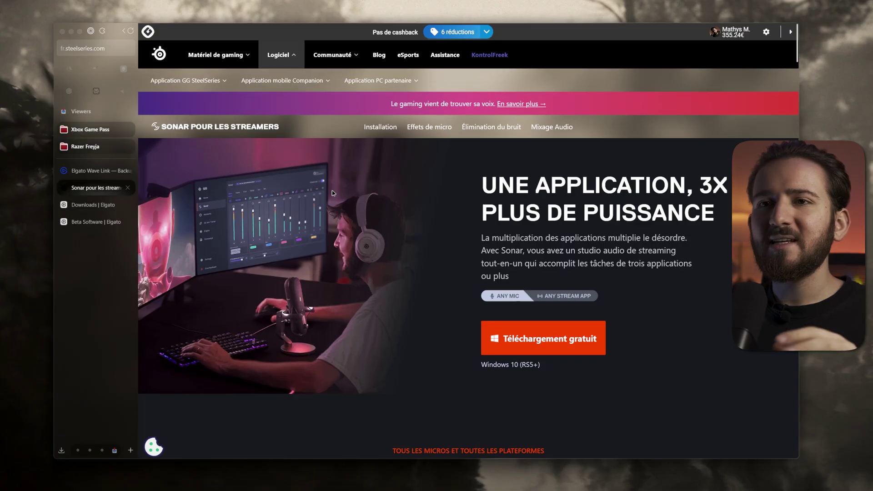
- Examine SteelSeries' Sonar for Streamers page, focusing on its mixer, application assignment and studio effects sections
scroll(332, 192, "down", 10)
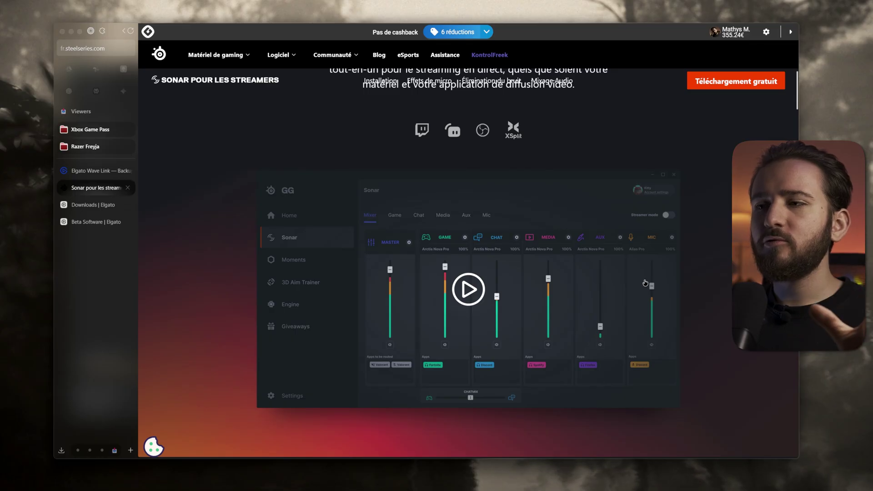
scroll(396, 290, "down", 2)
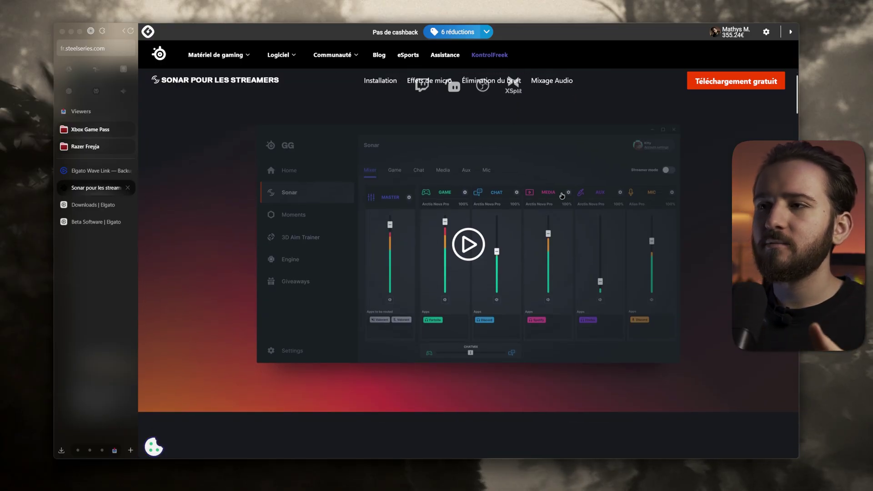
scroll(508, 227, "down", 5)
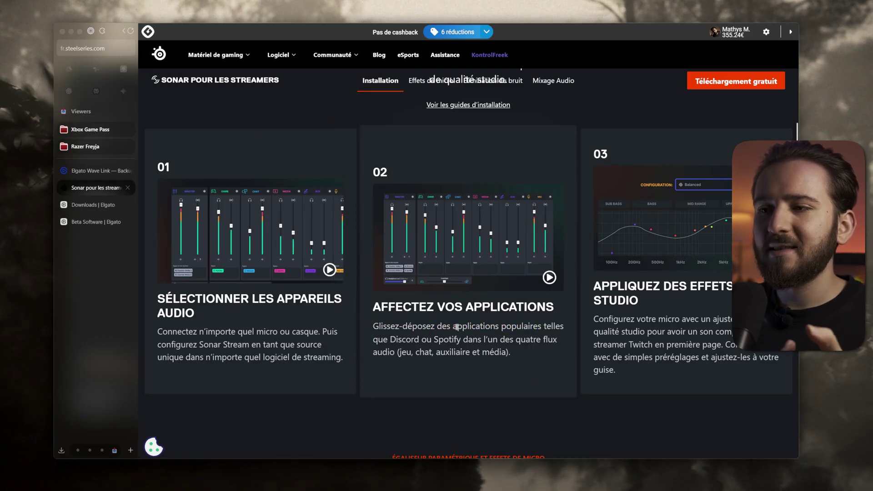
left_click_drag(454, 327, 541, 327)
left_click(540, 327)
left_click_drag(390, 339, 461, 337)
left_click(461, 336)
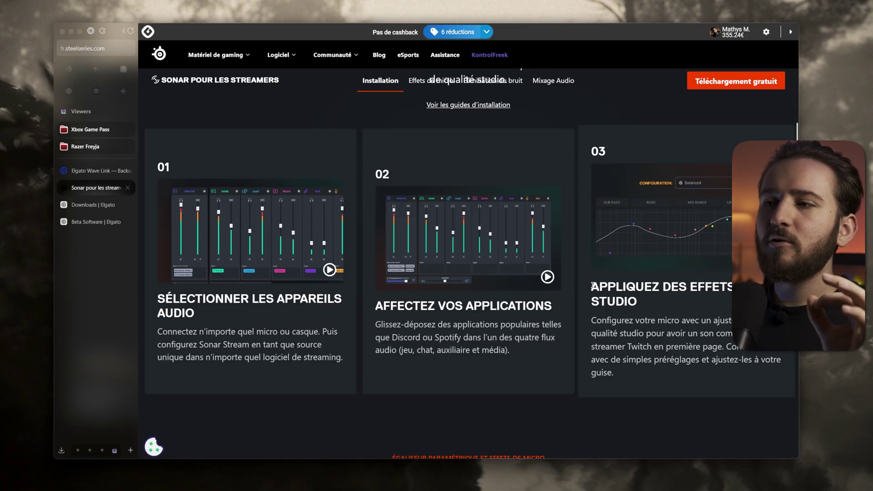
left_click_drag(591, 286, 637, 301)
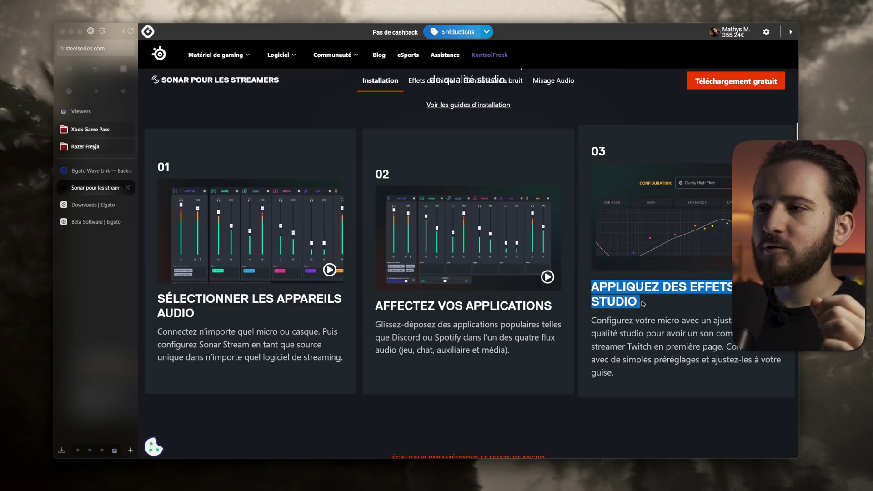
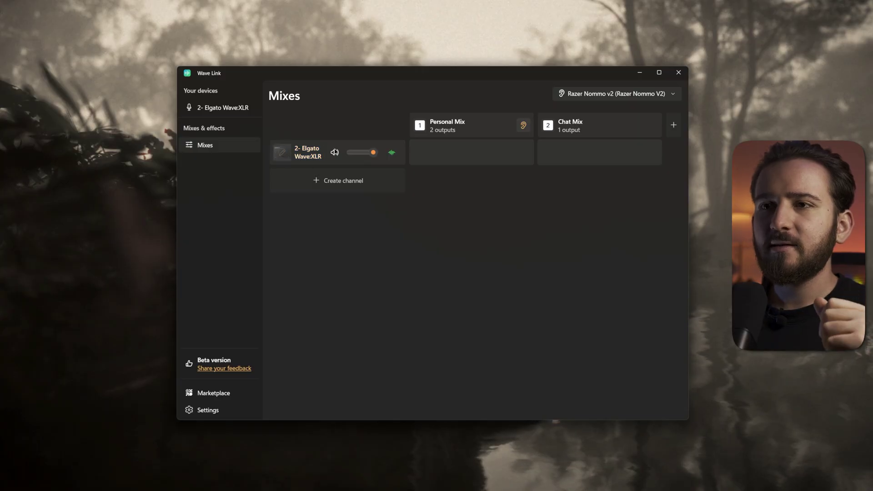
- Lower the Voice Focus strength on the Elgato Wave:XLR to about one third, then view the device's settings
left_click(282, 154)
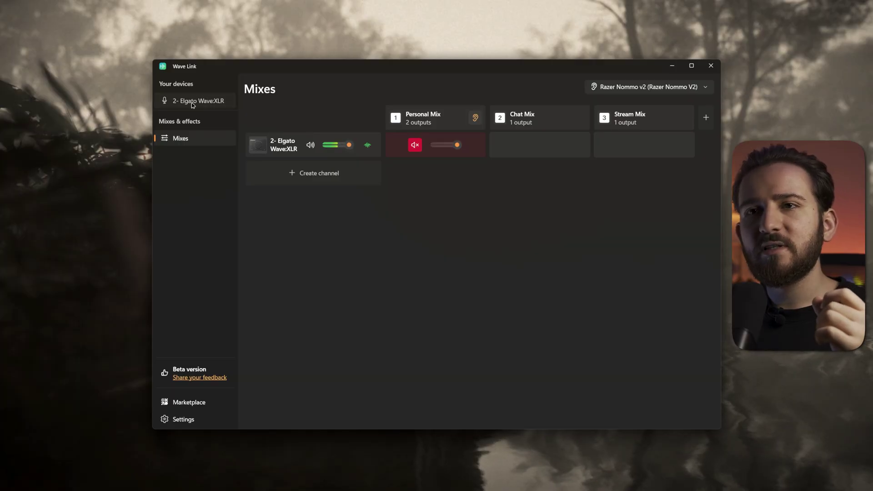
left_click(192, 101)
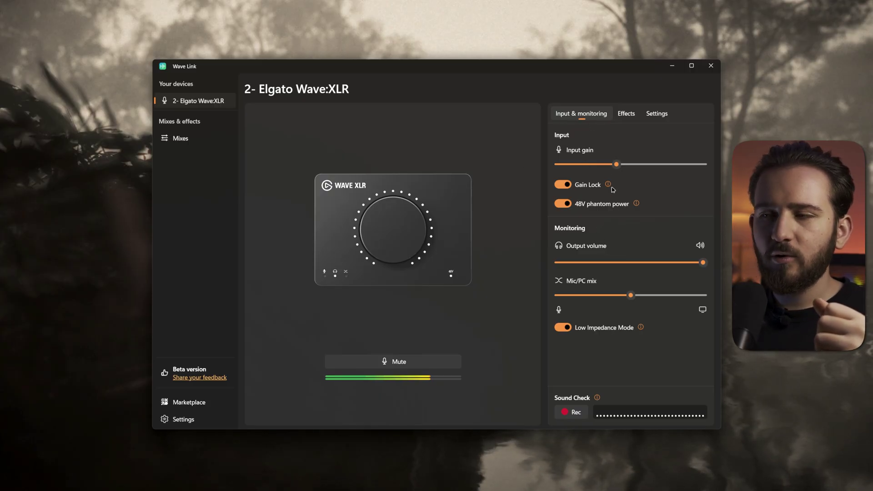
left_click(625, 115)
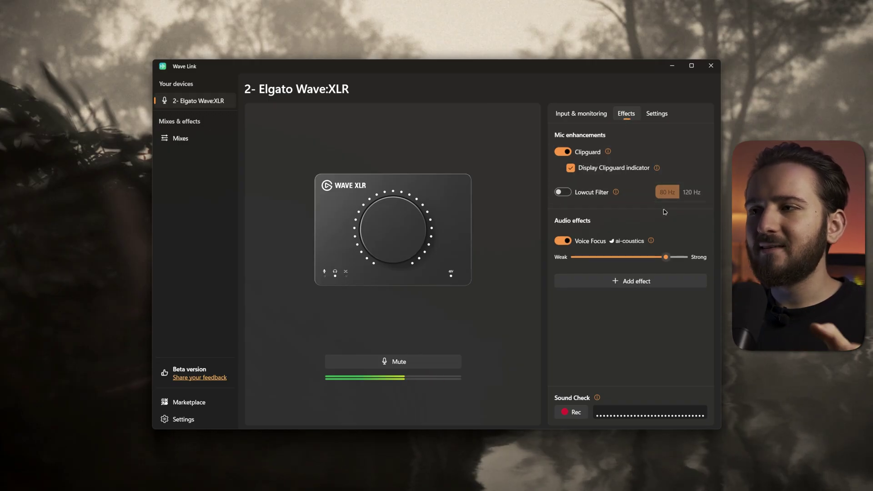
left_click_drag(665, 257, 618, 257)
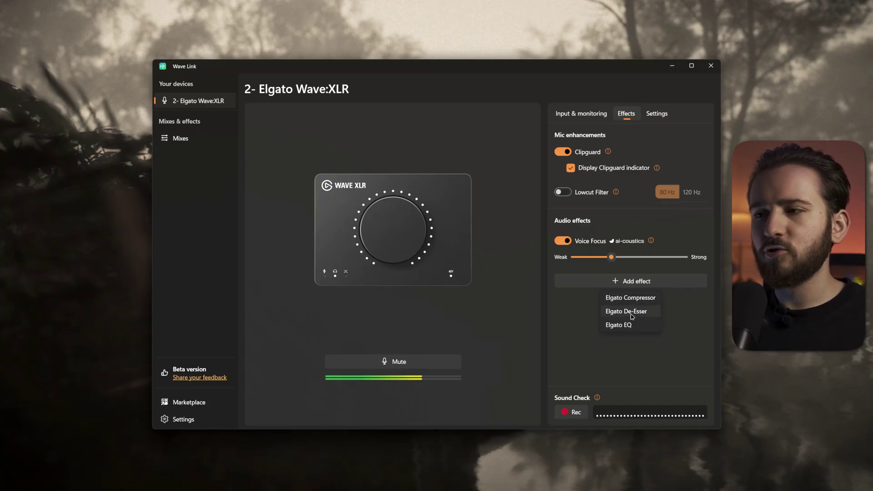
left_click(677, 305)
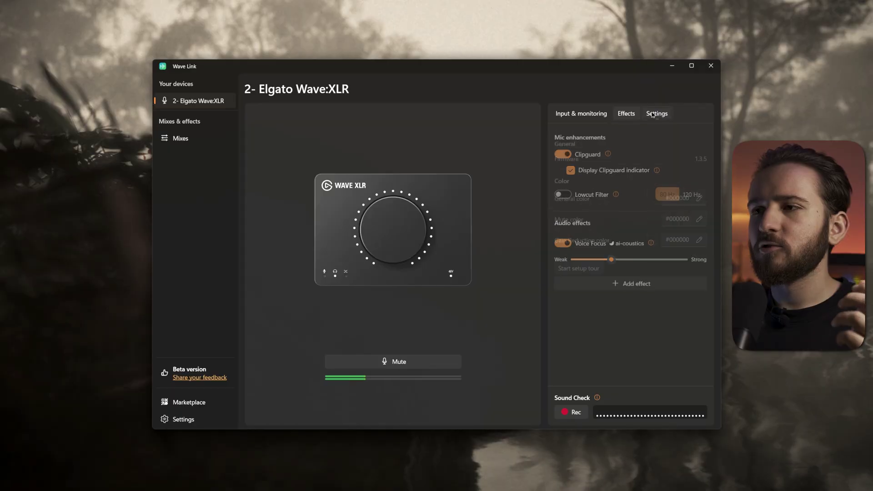
left_click(657, 113)
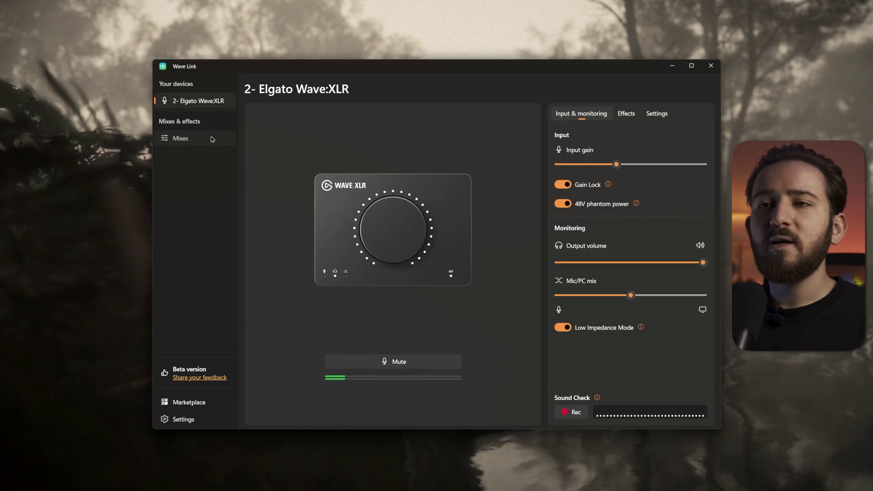
- Add a Record Mix and an Aux Mix to the Wave Link mixes
left_click(212, 139)
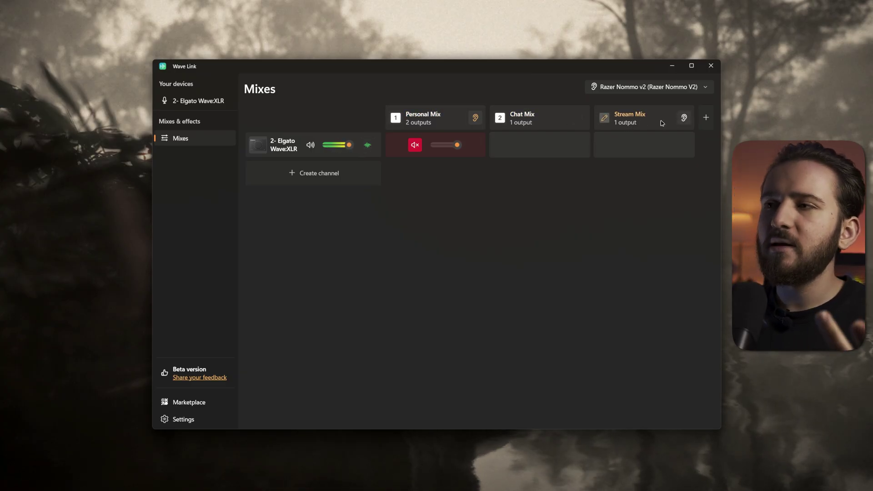
left_click(706, 119)
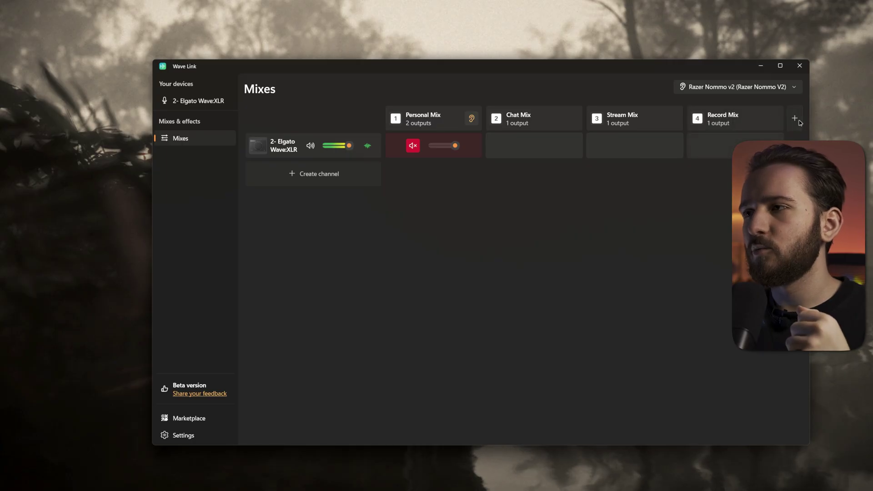
left_click(795, 118)
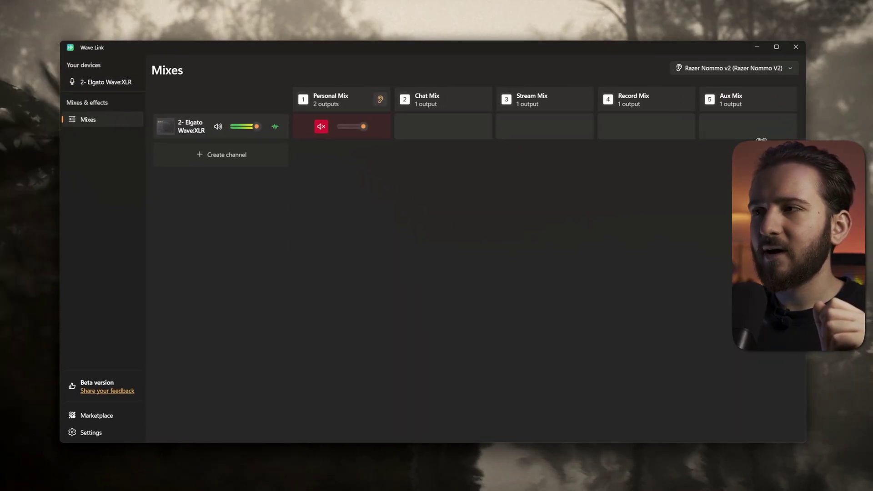
- Reduce the mixes window's height and bring up the older Wave Link version's mixer in front for comparison
left_click_drag(438, 442, 438, 332)
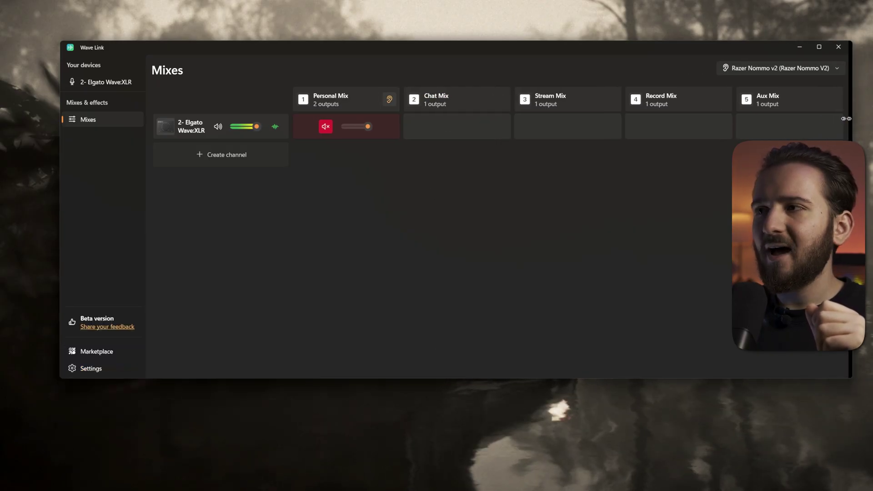
mouse_move(370, 489)
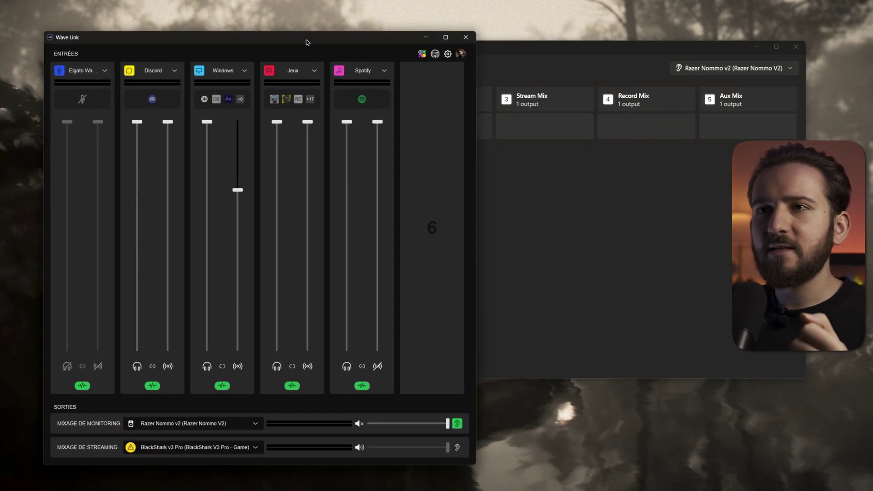
- Move the older Wave Link mixer in front of the mixes window and reduce its size so both versions can be compared
left_click_drag(306, 39, 457, 37)
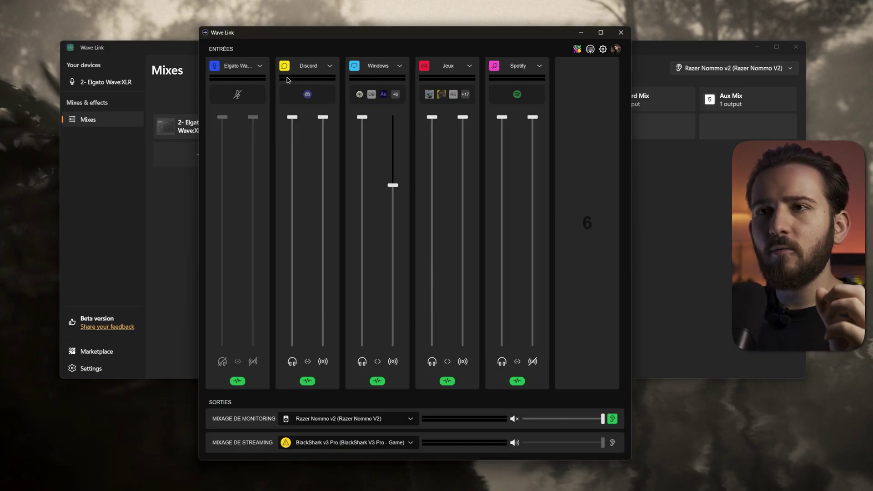
left_click_drag(487, 35, 507, 34)
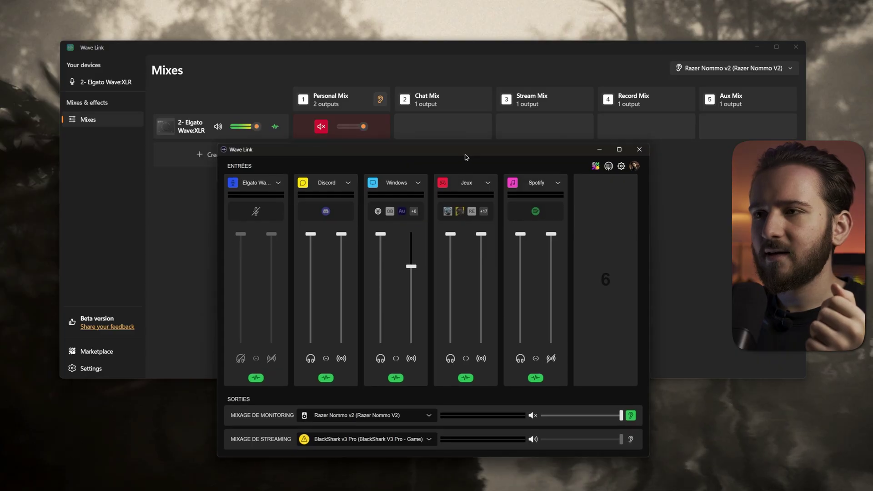
left_click_drag(649, 170, 554, 169)
left_click_drag(399, 115, 400, 77)
- Delete the Stream Mix, and narrow the mixes window and centre it on the desktop
left_click_drag(458, 49, 459, 79)
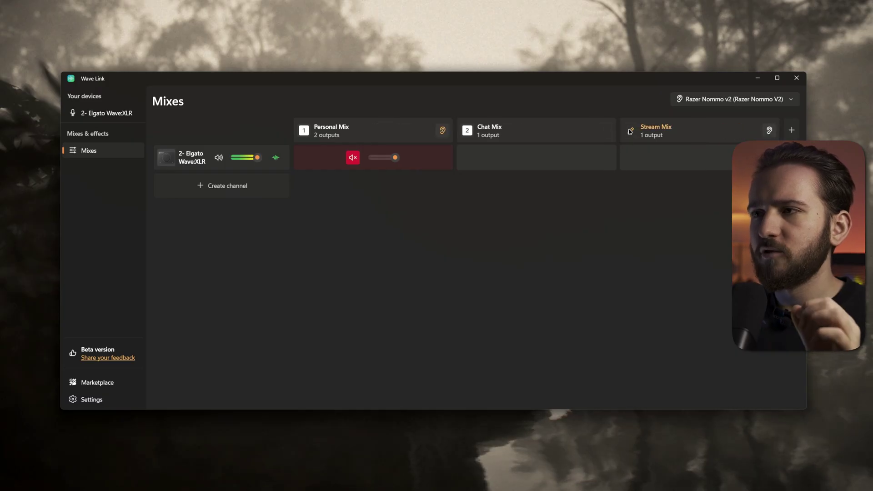
left_click(629, 131)
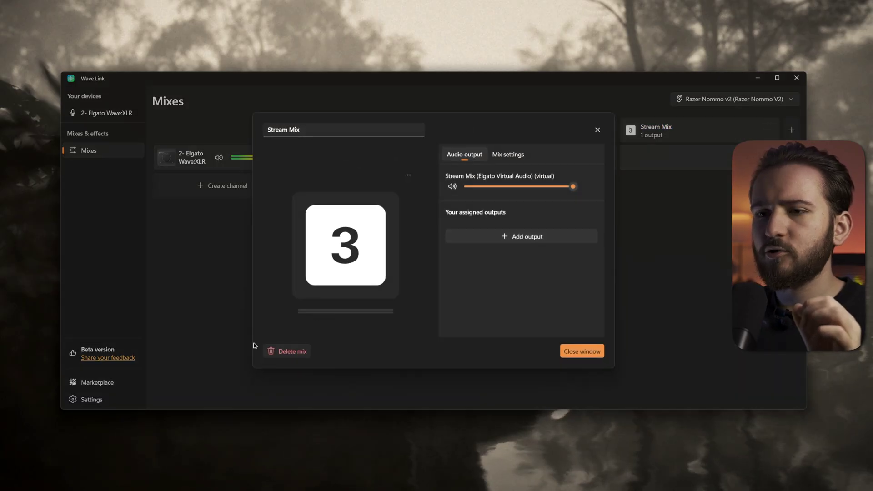
left_click(287, 352)
left_click_drag(806, 205, 539, 204)
left_click_drag(336, 80, 472, 83)
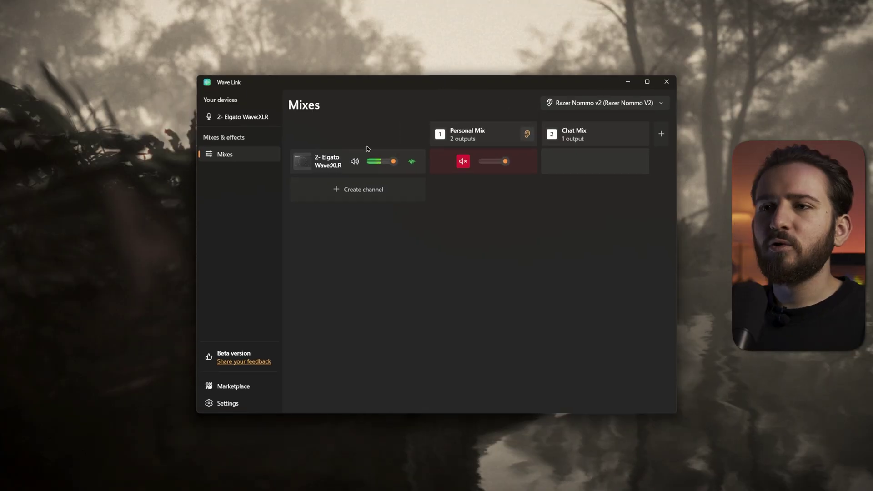
- Create channels for the Paramètres and Zen apps, with Zen unmuted and sent to the Chat Mix
left_click(346, 191)
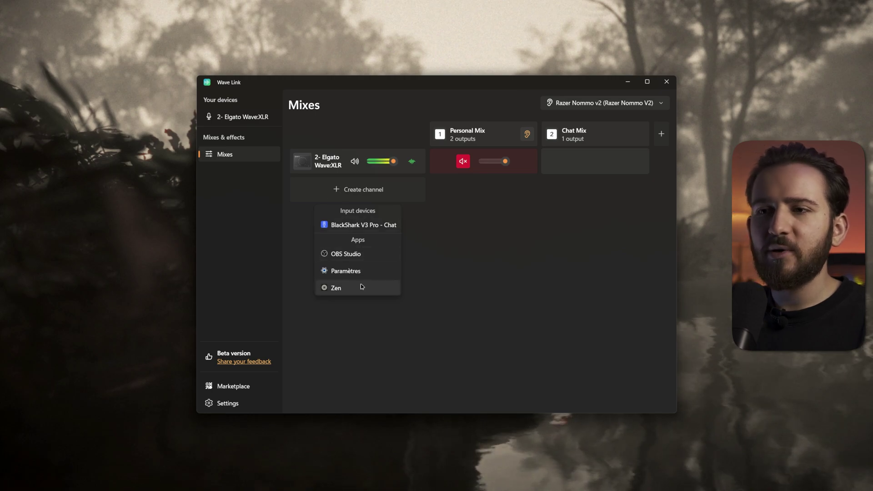
left_click(345, 271)
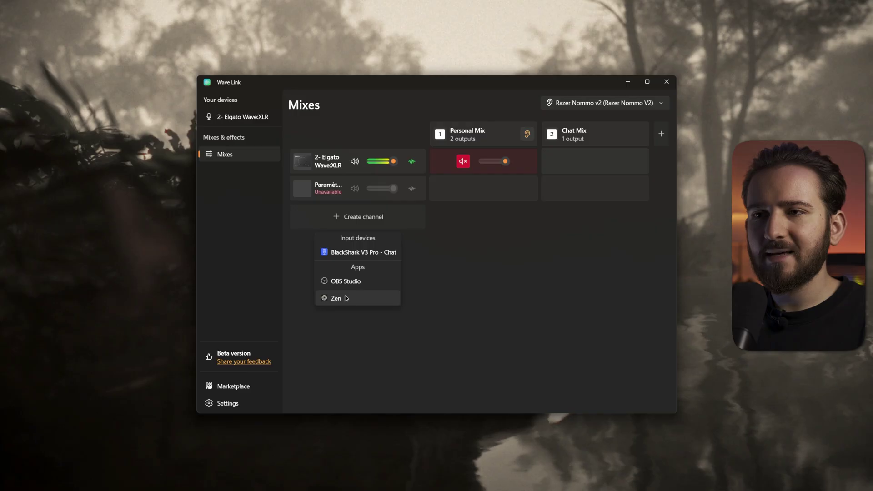
left_click(347, 298)
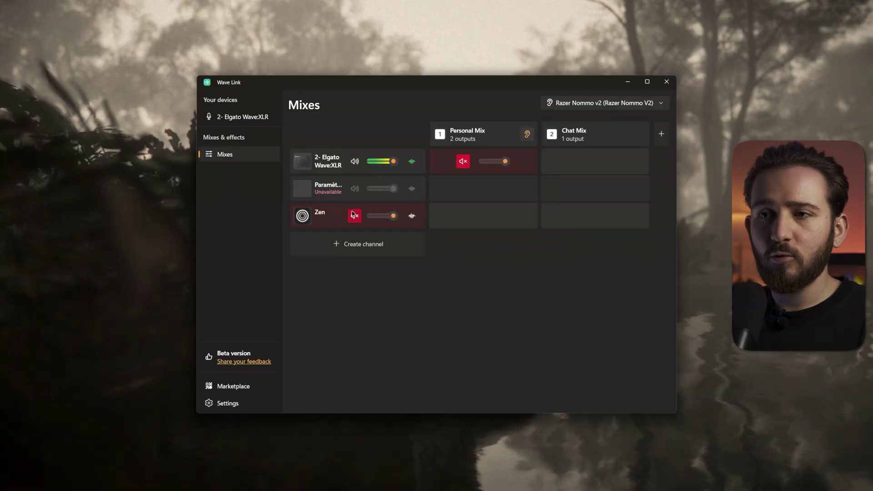
left_click(353, 213)
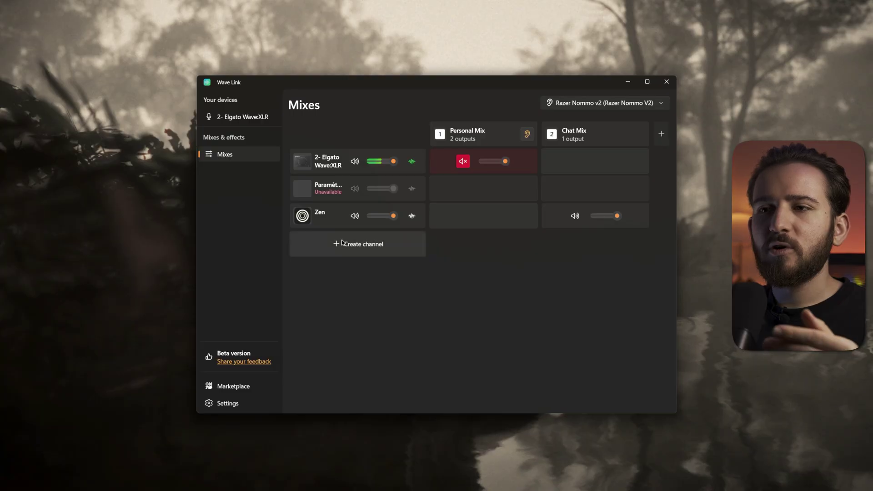
left_click(342, 242)
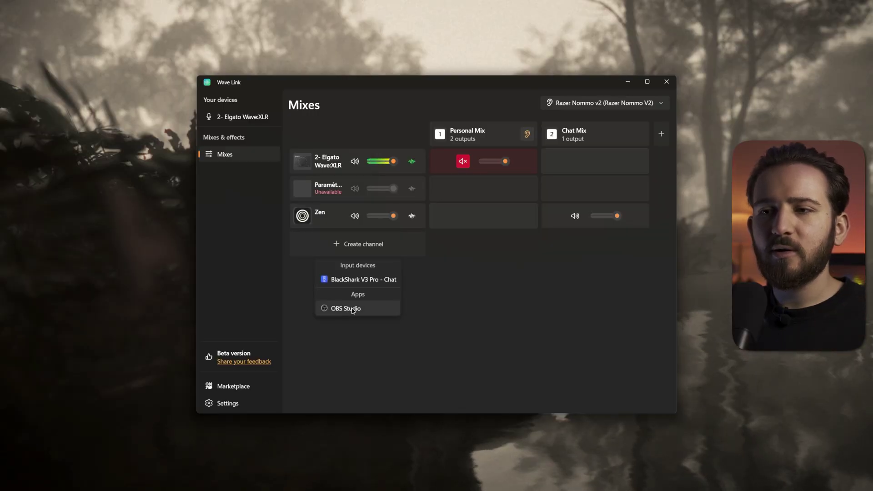
left_click(427, 302)
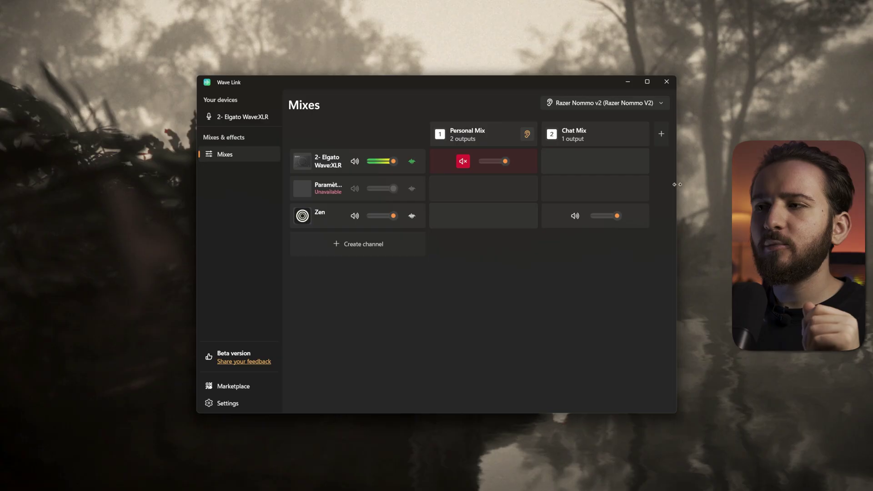
mouse_move(677, 184)
left_mouse_down()
mouse_move(799, 184)
mouse_move(677, 184)
left_mouse_up()
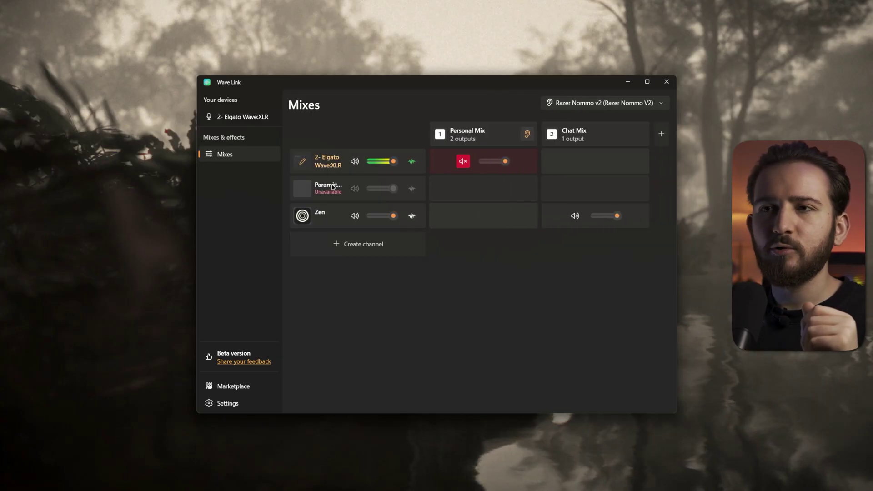
left_click(349, 249)
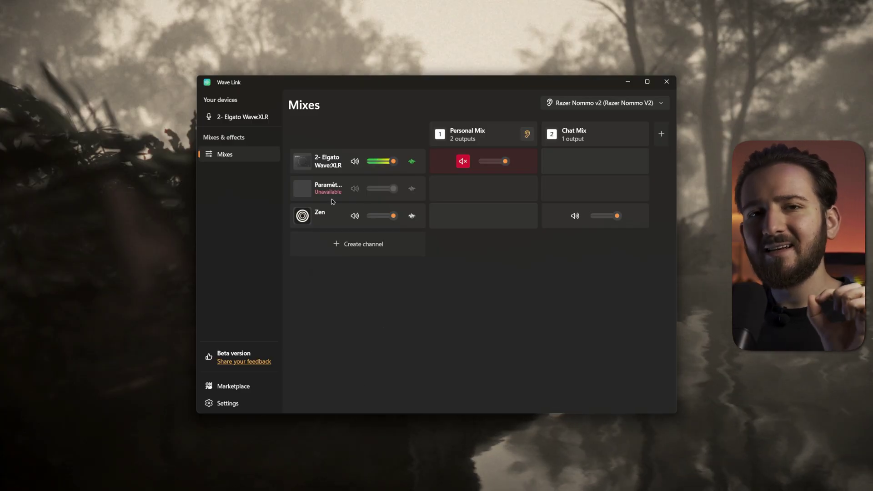
- Remove the Paramètres channel and assign the Paramètres app to the Zen channel
left_click(357, 180)
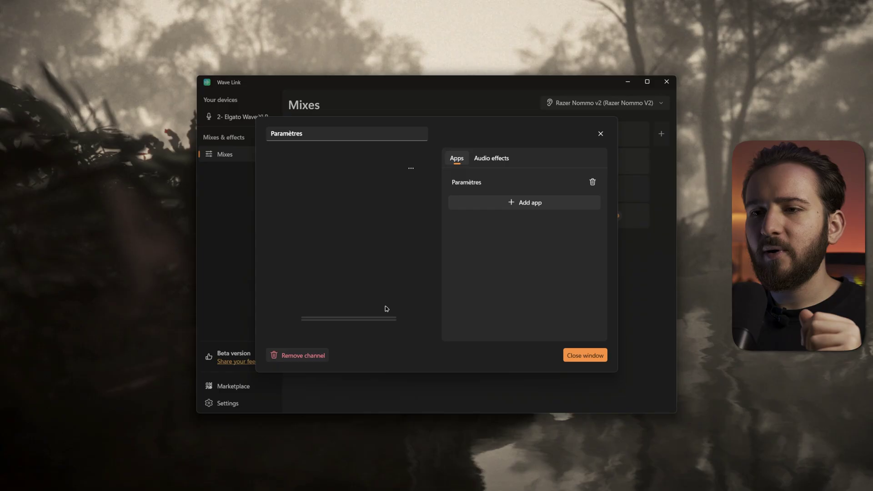
left_click(309, 356)
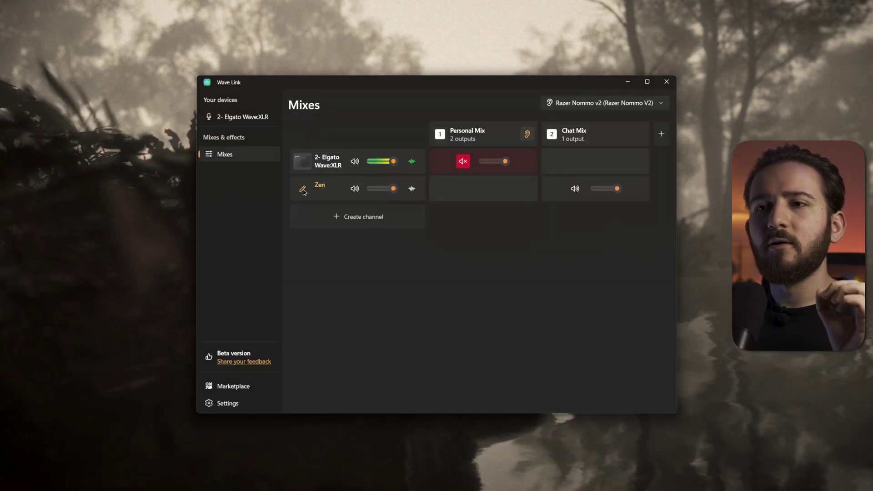
left_click(303, 190)
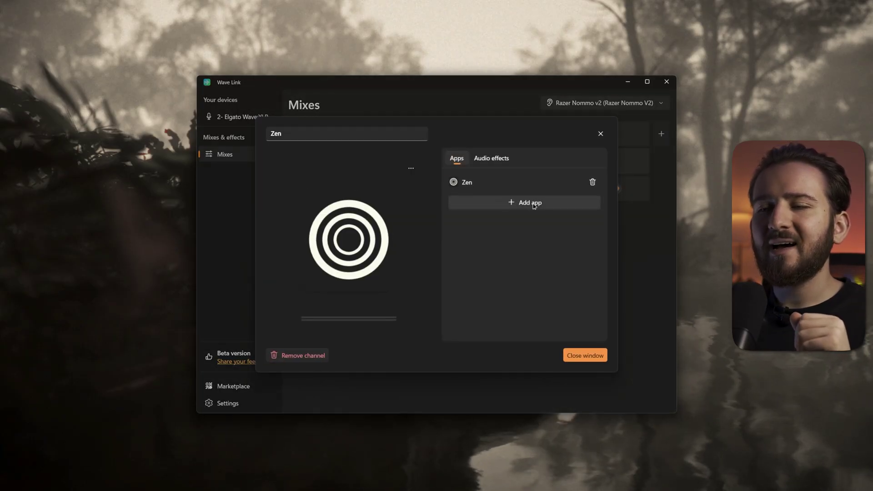
left_click(518, 247)
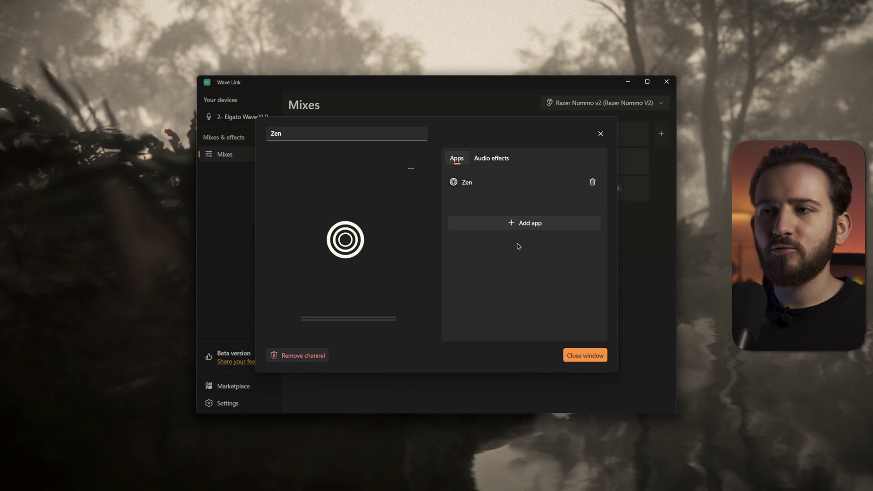
- Rename the Zen channel as Windows and reopen its settings to the assigned apps
left_click(585, 355)
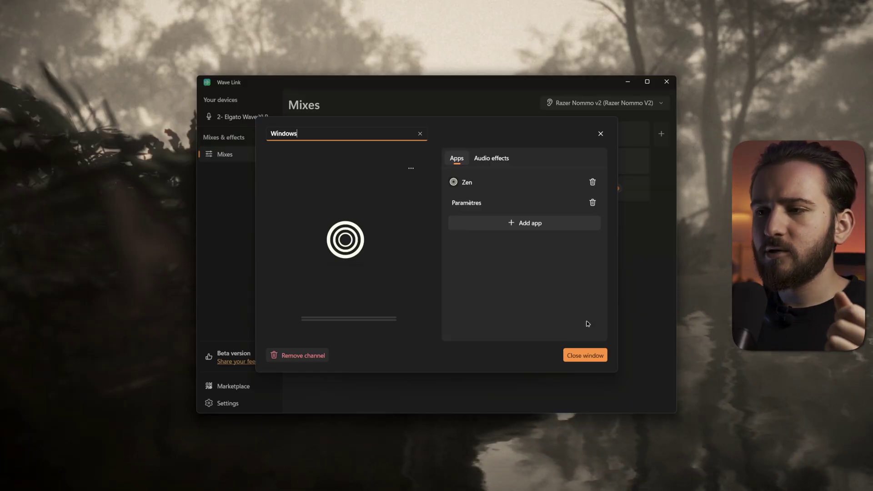
key("Return")
left_click(305, 189)
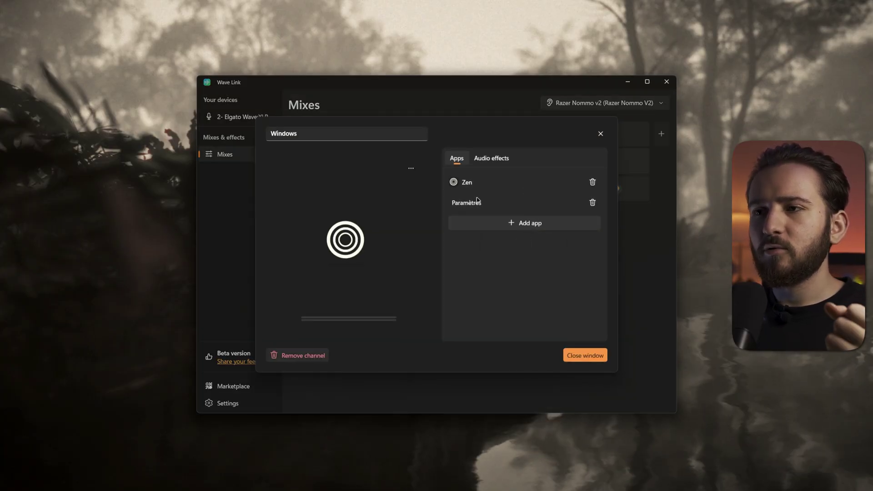
left_click(521, 224)
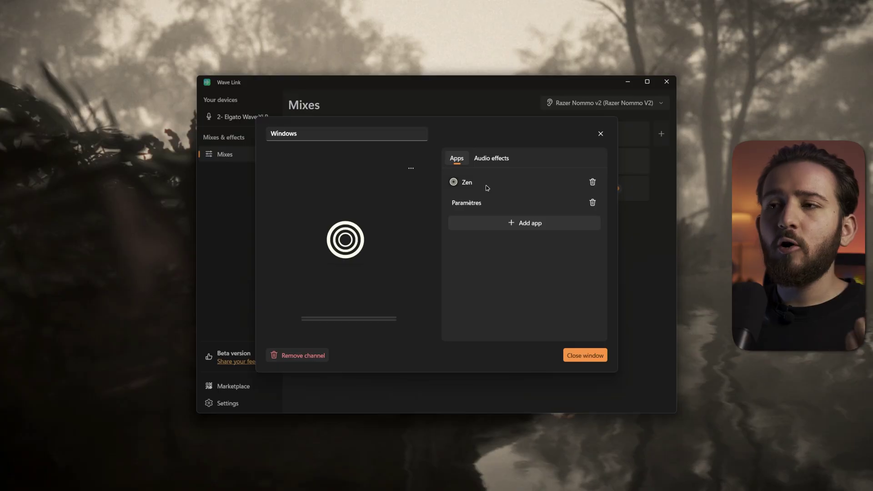
- Add the Elgato EQ audio effect to the Windows channel
left_click(490, 158)
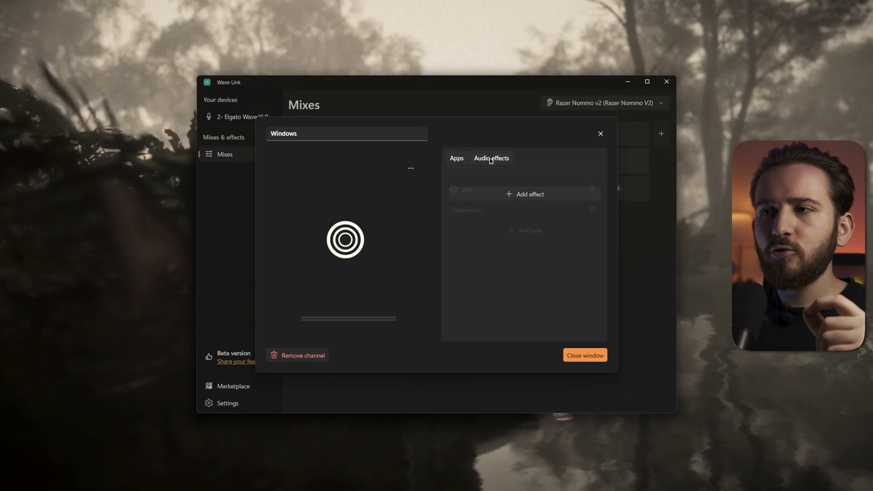
left_click(518, 195)
left_click(491, 188)
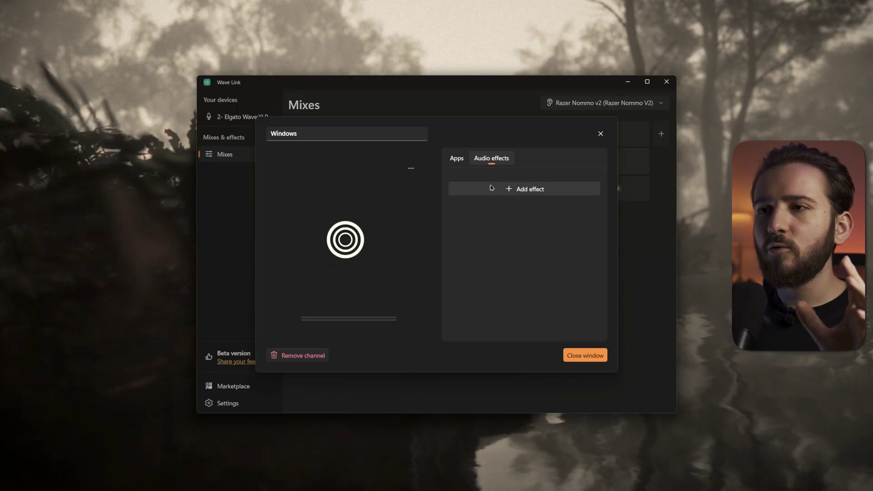
left_click(458, 159)
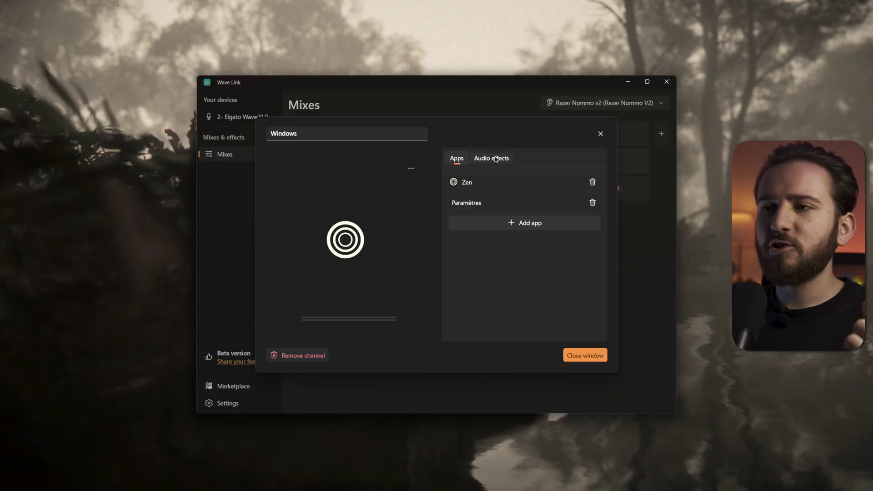
left_click(495, 159)
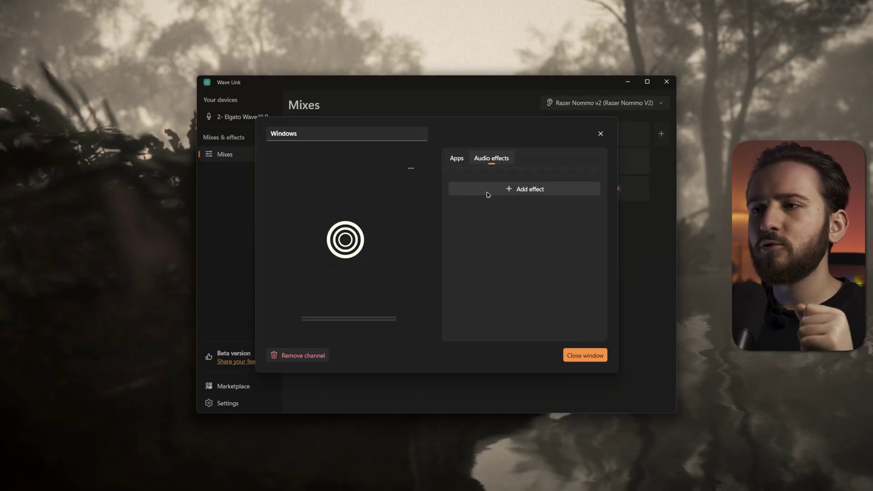
left_click(467, 187)
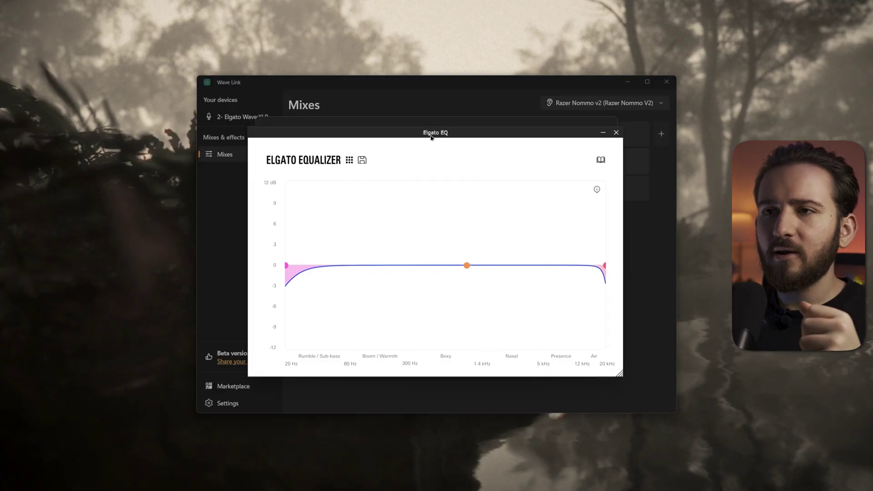
- Load the Film preset in the Windows channel's Elgato Equalizer and close the equalizer
left_click(355, 154)
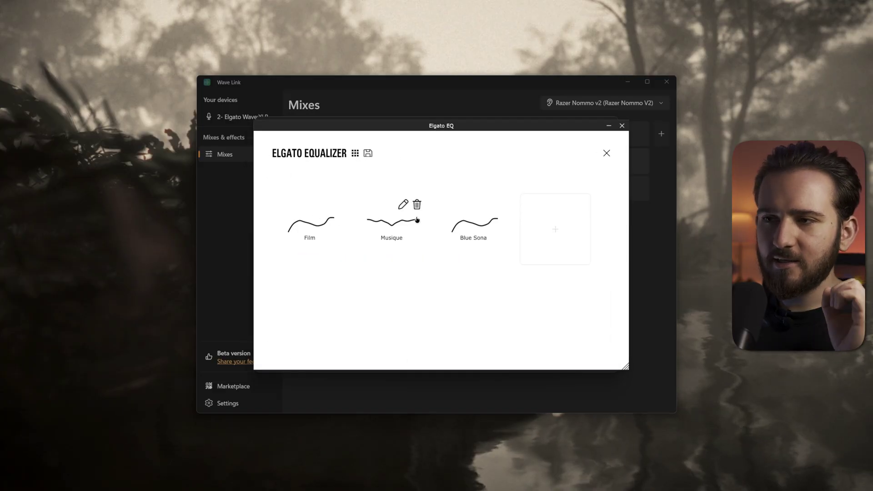
mouse_move(379, 123)
left_mouse_down()
mouse_move(431, 202)
mouse_move(392, 125)
left_mouse_up()
left_click(324, 233)
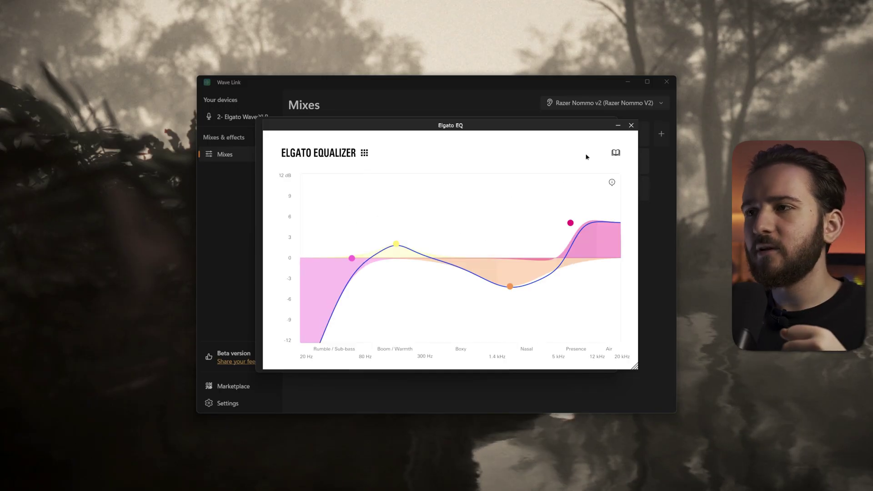
left_click(631, 126)
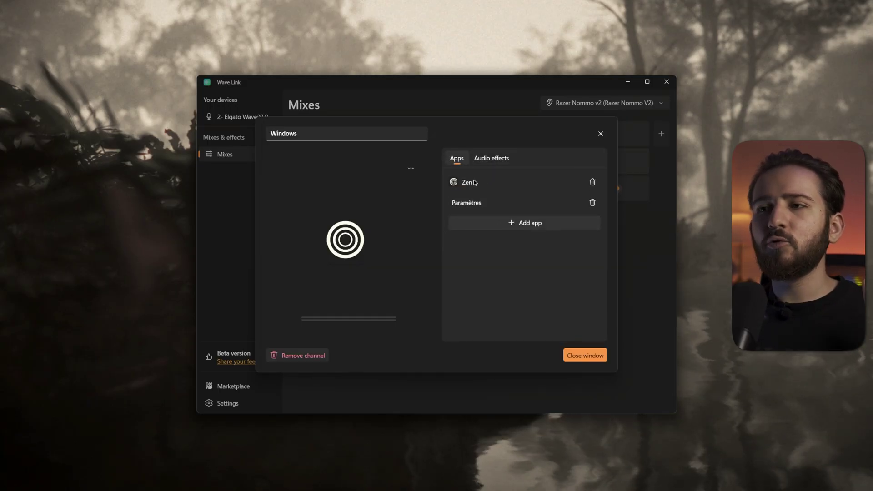
- Review the Windows channel's equalizer curve, and switch the Elgato EQ effect off and back on
left_click(494, 161)
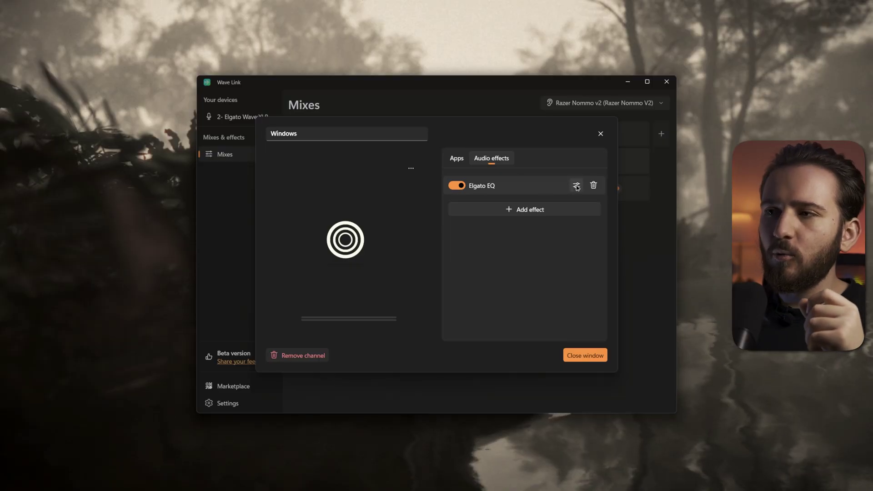
left_click(576, 184)
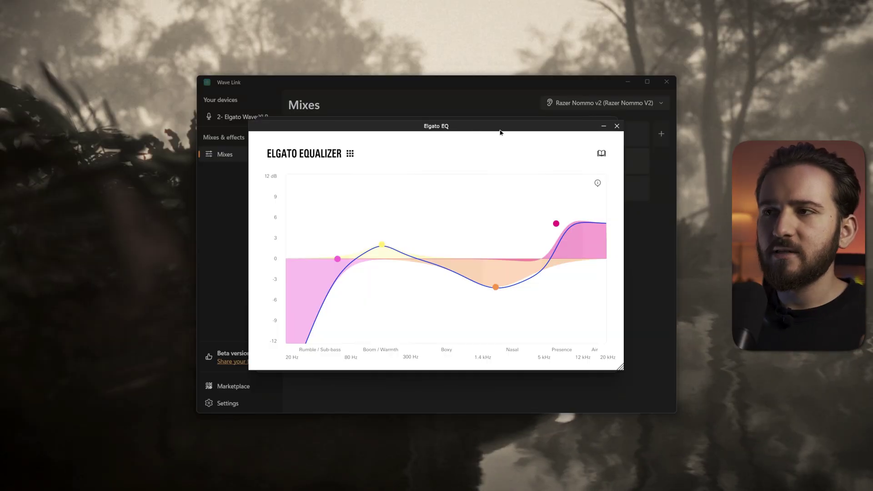
left_click(616, 127)
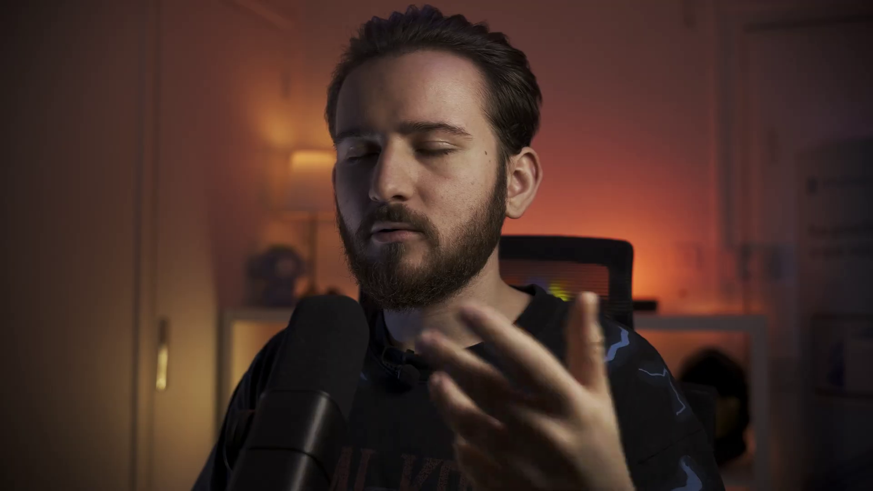
left_click(457, 186)
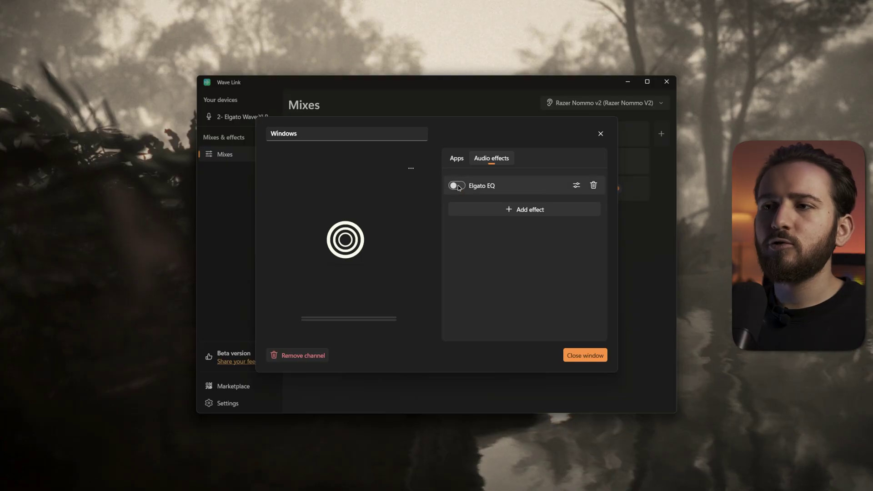
left_click(457, 186)
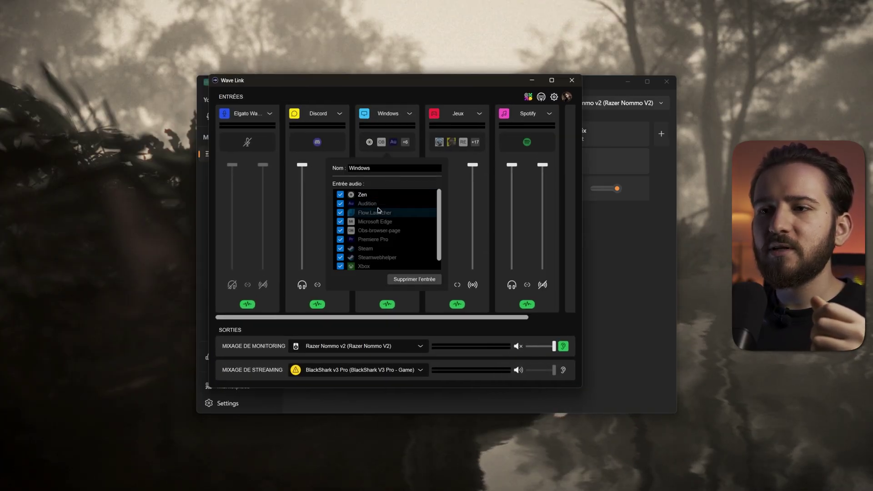
- Examine the app lists assigned to the Windows and Jeux inputs in the older Wave Link version
scroll(376, 232, "down", 5)
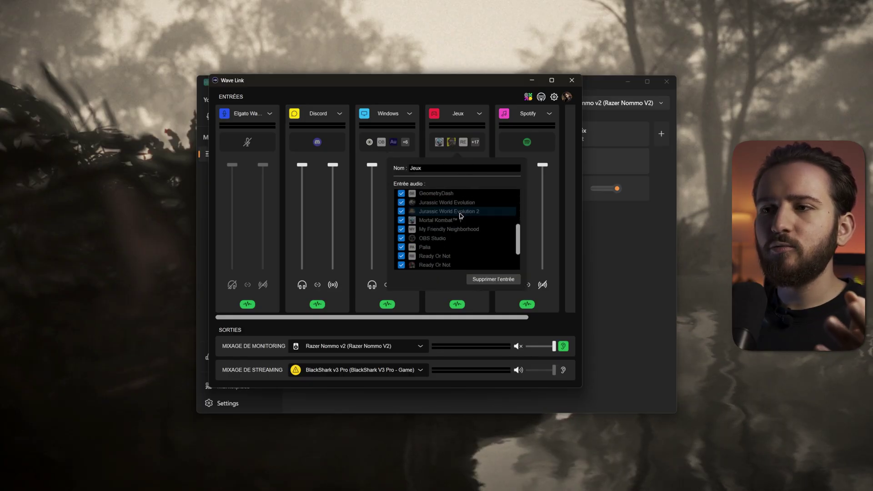
left_click(470, 137)
left_click(469, 138)
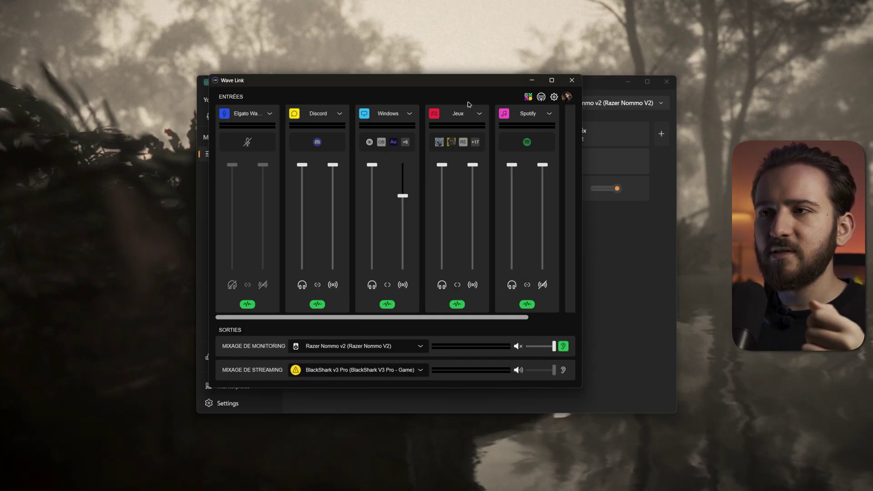
- Compare the older Wave Link version's inputs and monitoring mix output choices with the mixes in the beta
left_click(527, 142)
left_click(482, 148)
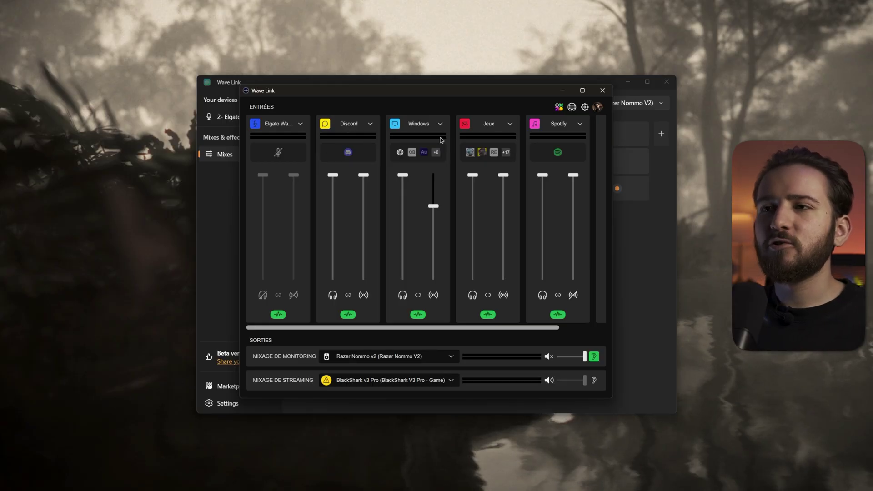
left_click(348, 219)
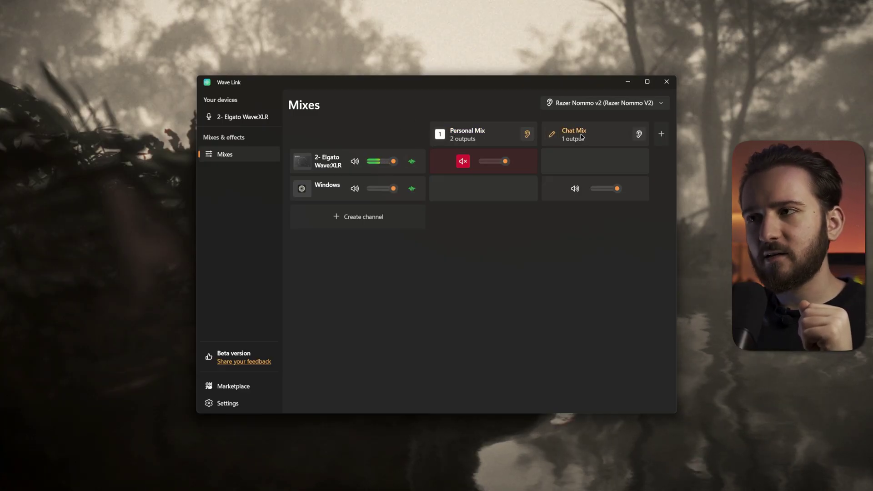
left_click(371, 480)
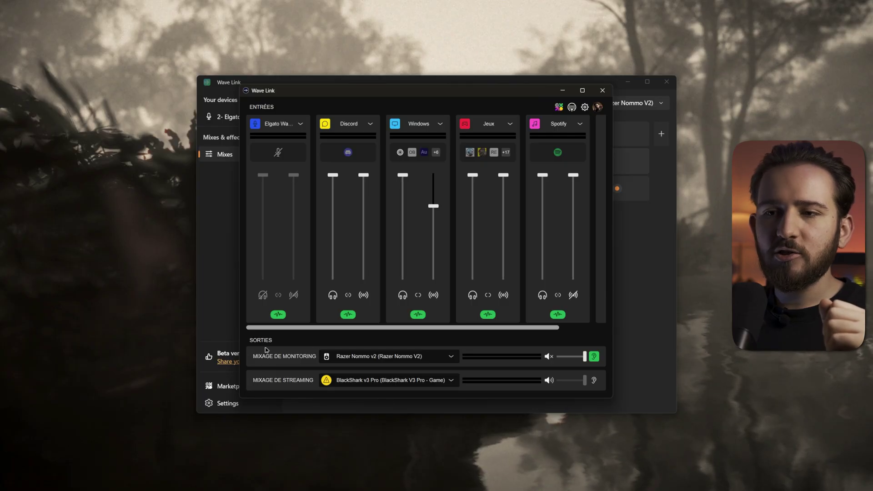
left_click(376, 360)
left_click(376, 360)
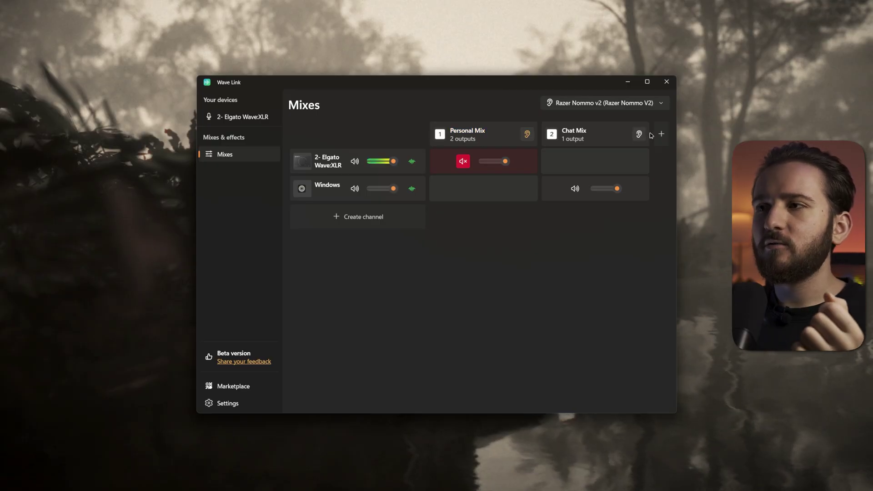
- Add the Stream, Record and Aux mixes after the Chat Mix, keeping all five mixes in view
left_click(661, 134)
left_click_drag(615, 85, 471, 81)
left_click(695, 128)
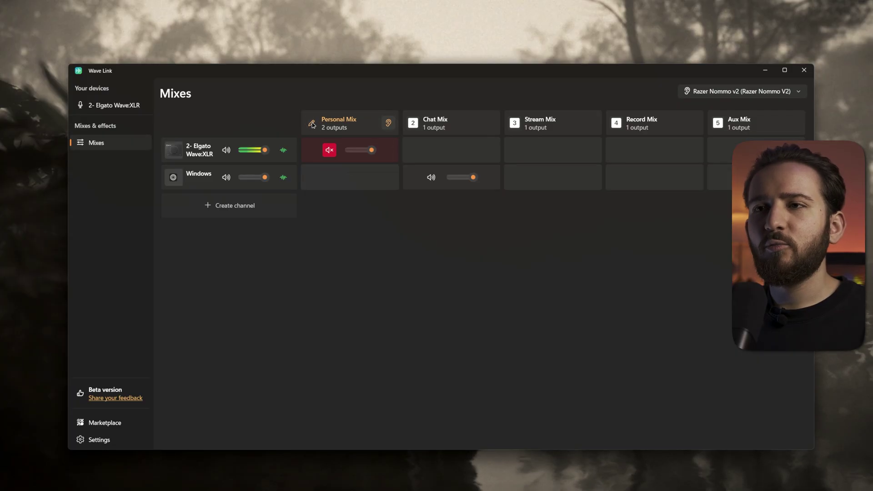
- Rename the Personal Mix as Enceinte
left_click(311, 124)
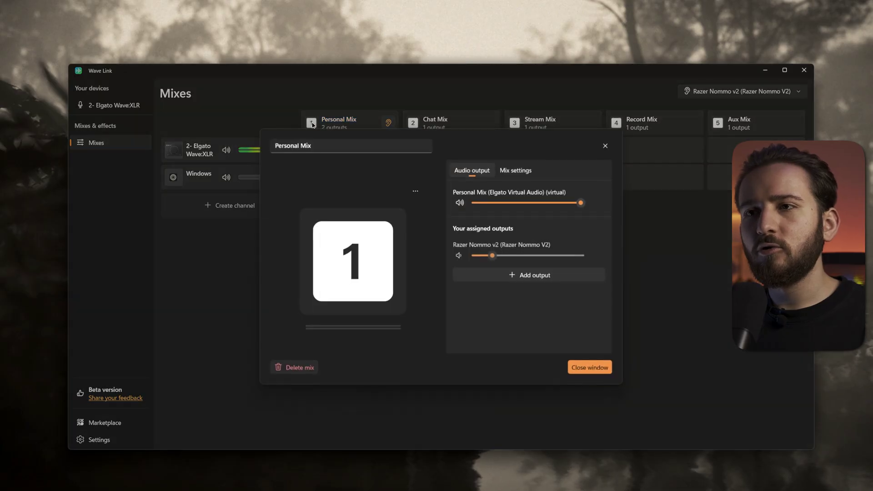
left_click_drag(314, 145, 248, 146)
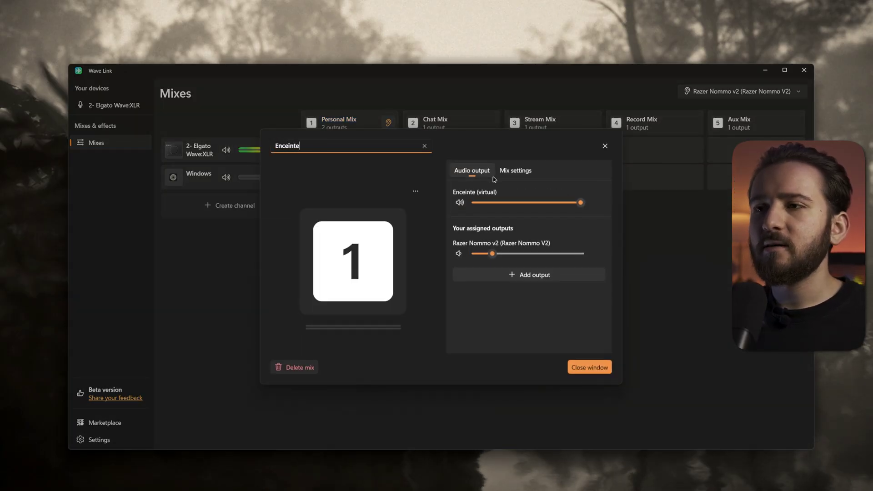
left_click(578, 203)
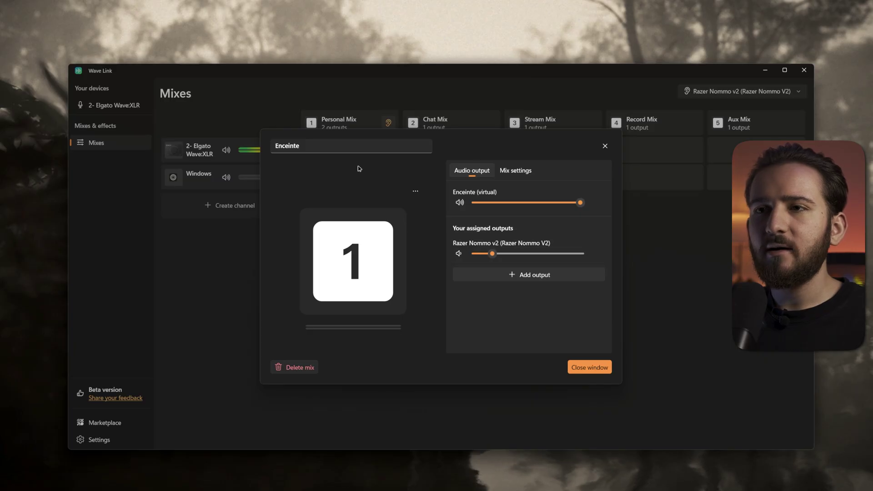
left_click(300, 148)
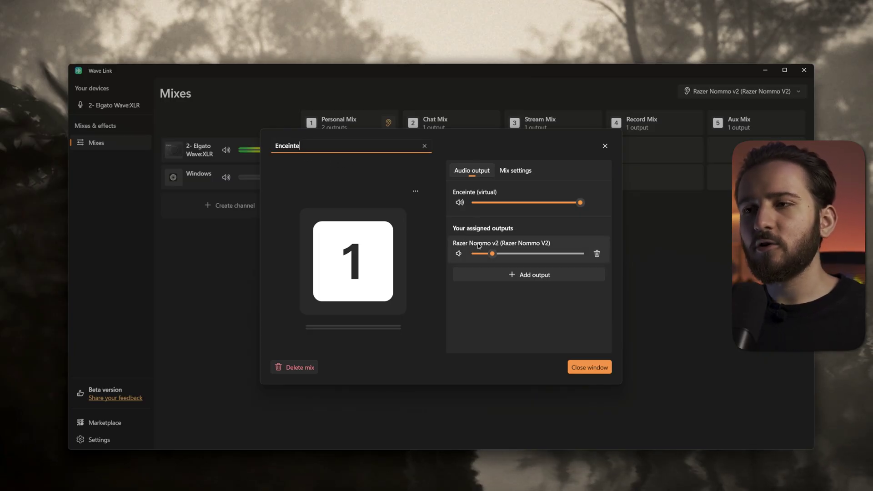
- Adjust the Razer Nommo v2 output volume in the Enceinte mix and open the choice of additional outputs
left_click(496, 255)
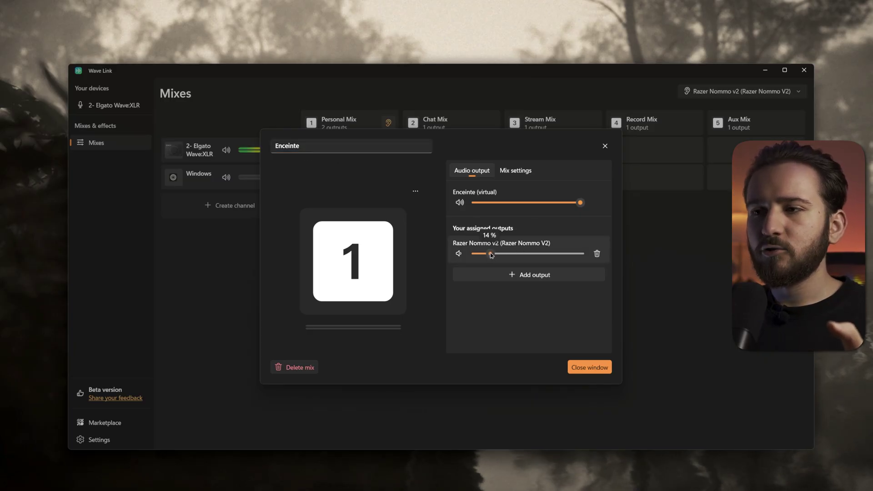
left_click(522, 276)
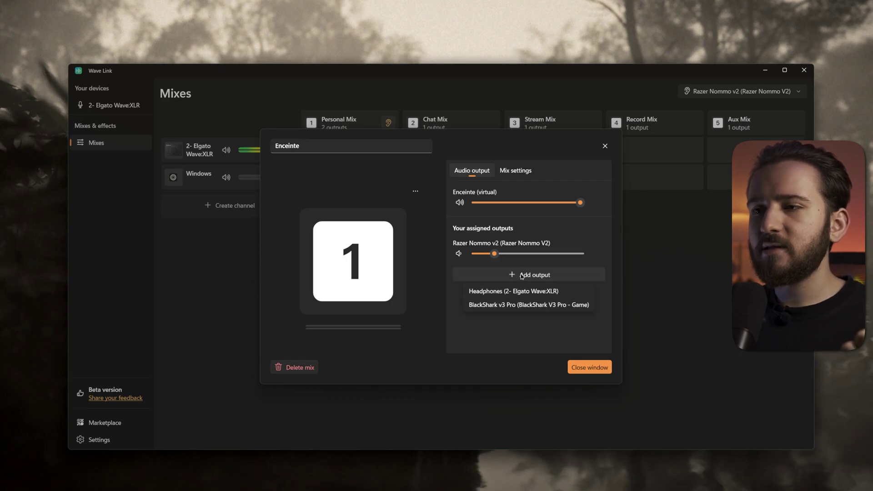
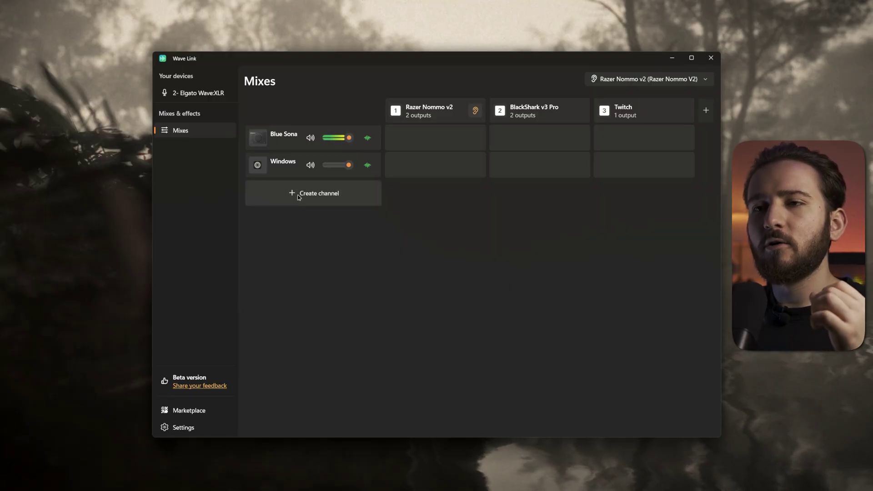
- Create the BlackShark V3 Pro microphone channel, checking the Reddit post's channel limits, and place it above the Windows channel
left_click(298, 196)
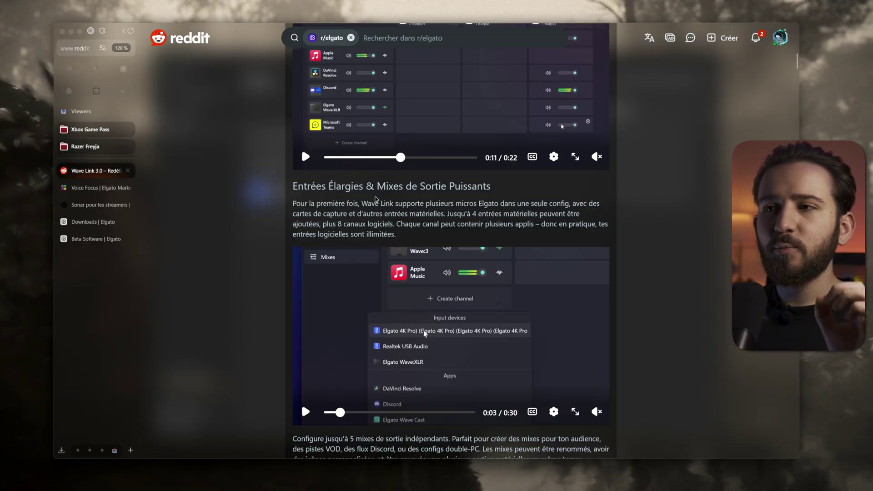
left_click_drag(329, 223, 392, 223)
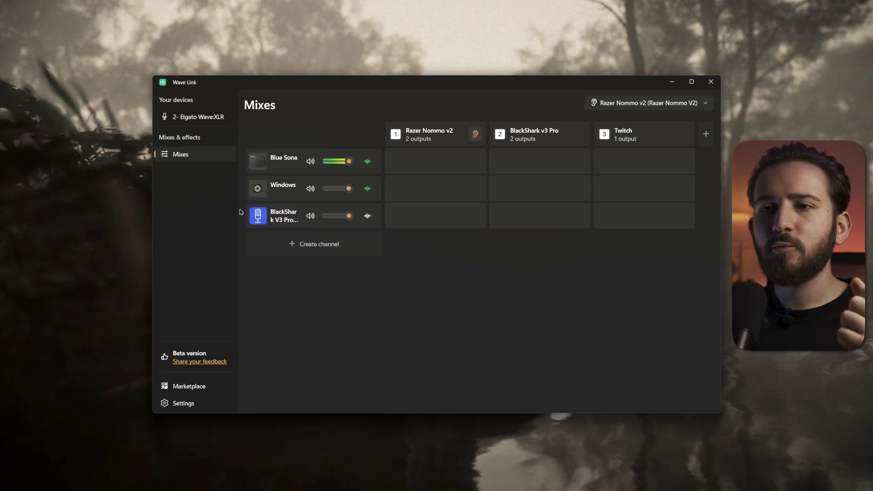
left_click_drag(257, 209, 254, 175)
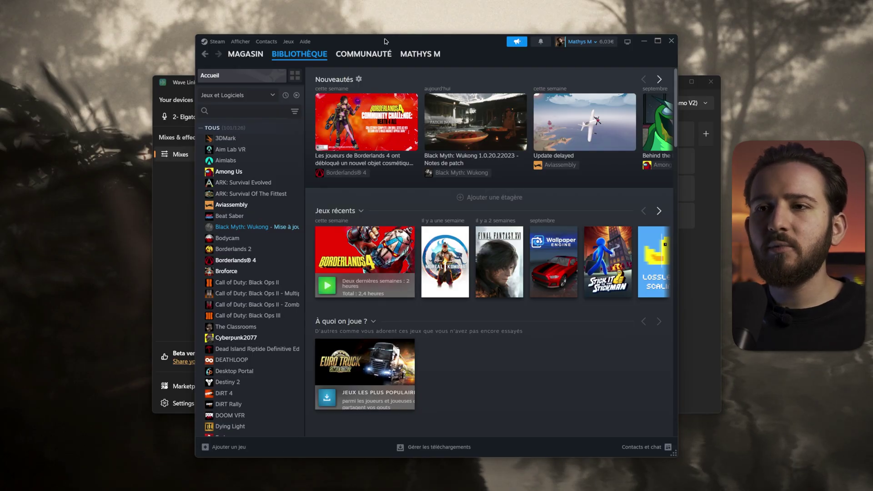
- Create a channel for the Steam app and rename it as Jeux
key("alt+Tab")
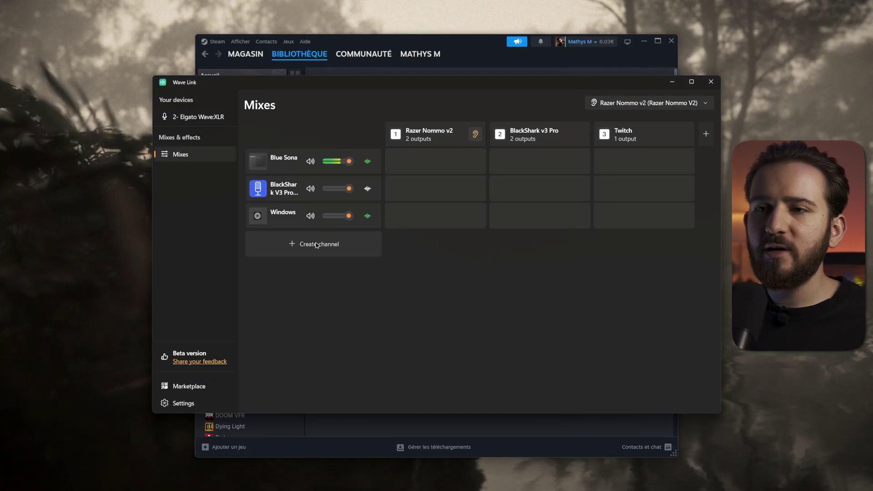
left_click(290, 298)
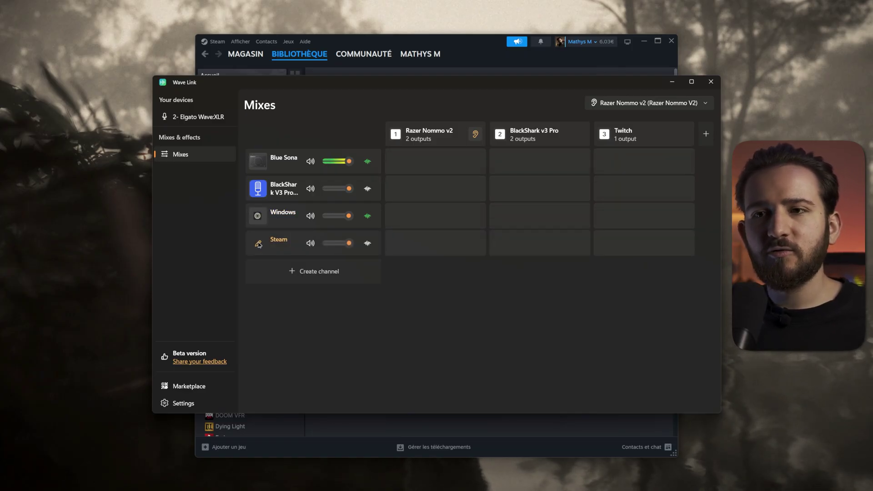
left_click(258, 245)
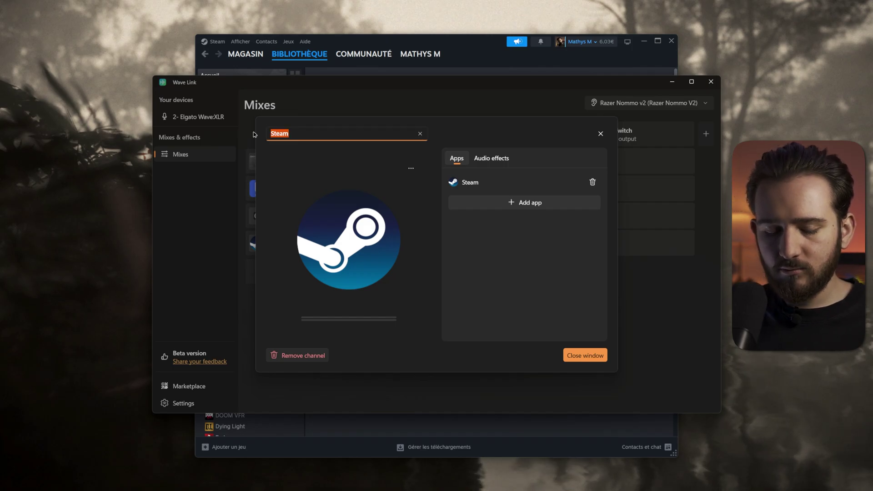
type("Jeux")
key("Return")
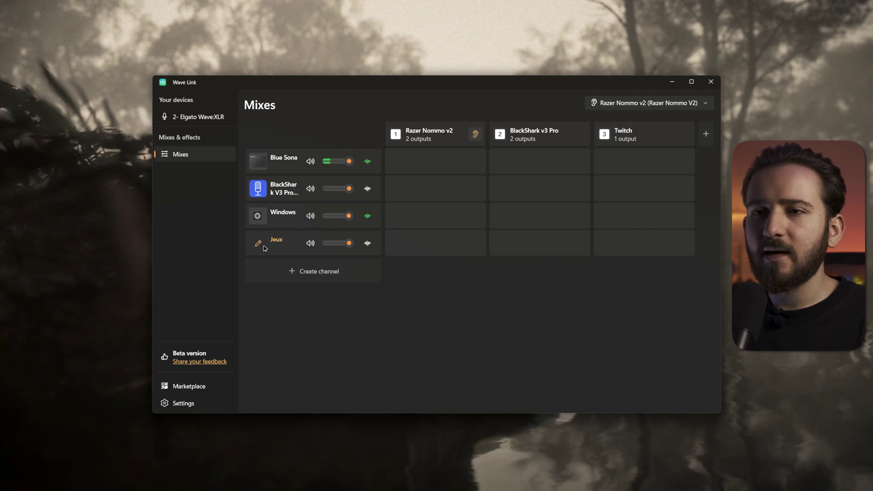
- Check the Windows channel's apps and transfer the Zen app from it to the Jeux channel
left_click(275, 241)
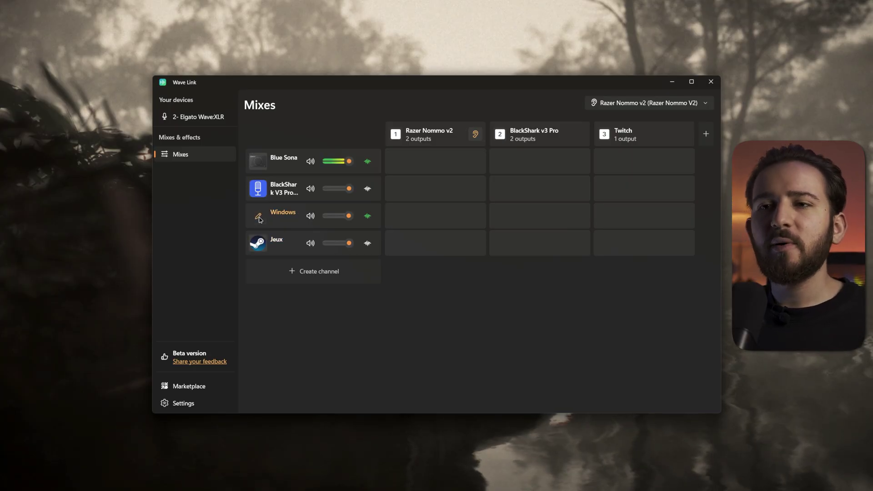
left_click(258, 217)
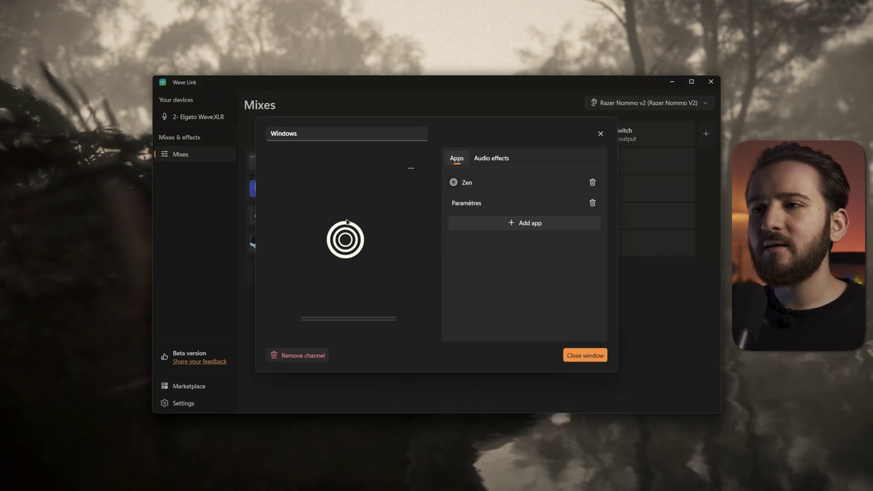
left_click(600, 134)
left_click(258, 245)
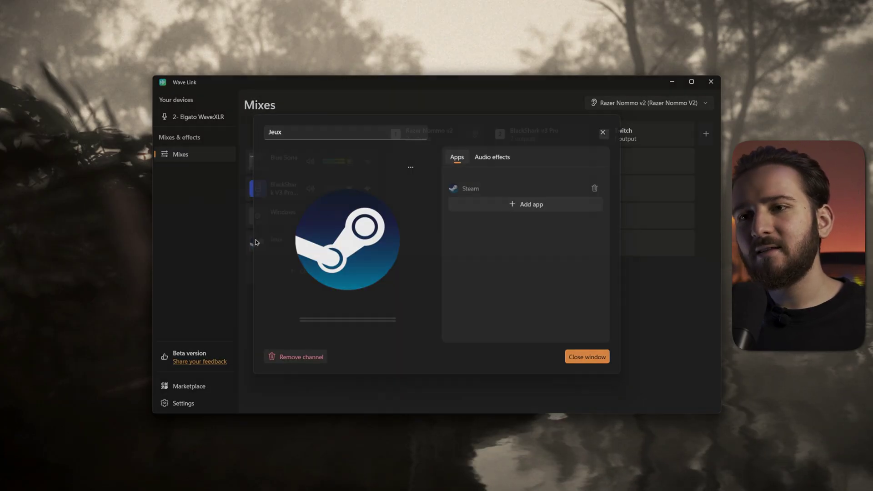
left_click(546, 205)
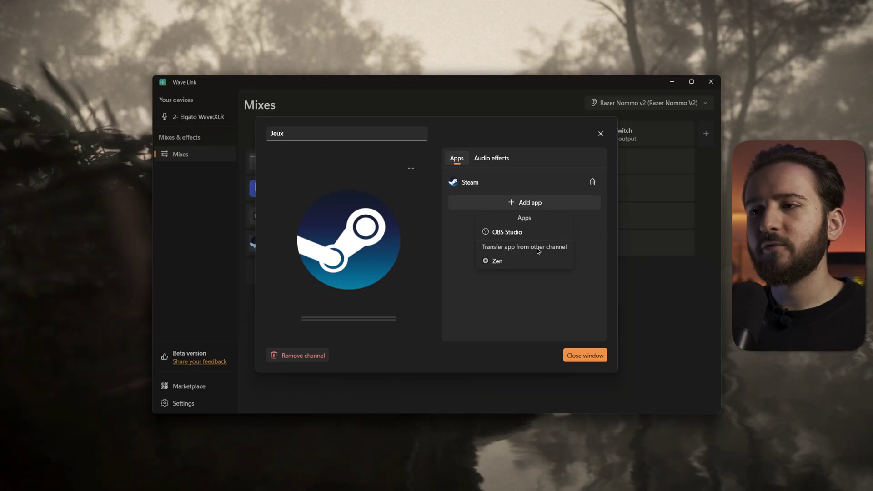
left_click(498, 262)
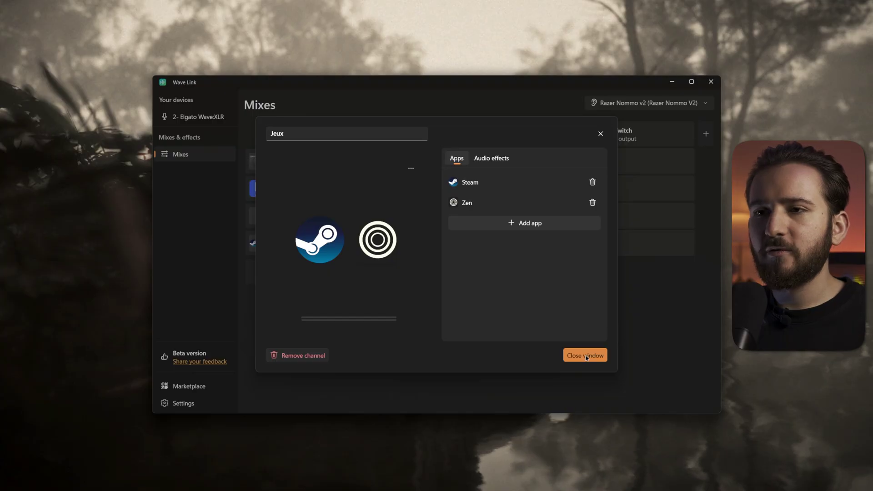
left_click(587, 356)
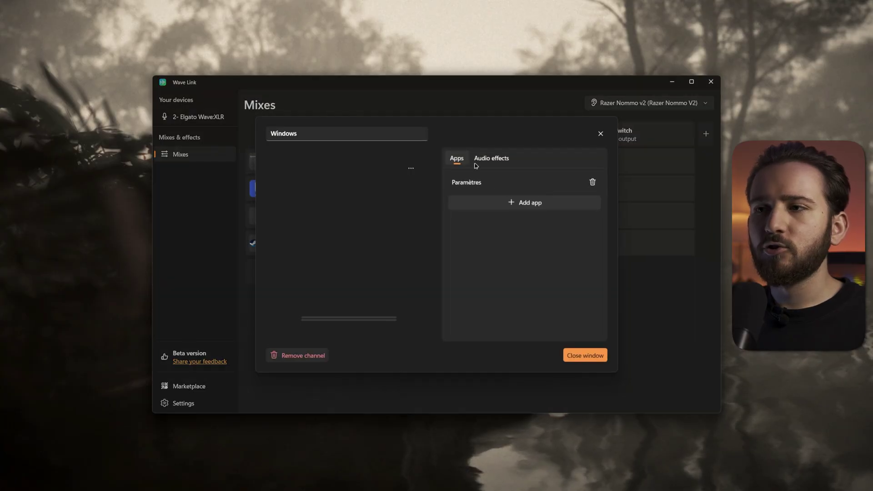
- Remove the Paramètres app from the Windows channel and close the channel's window
left_click(592, 182)
left_click(586, 357)
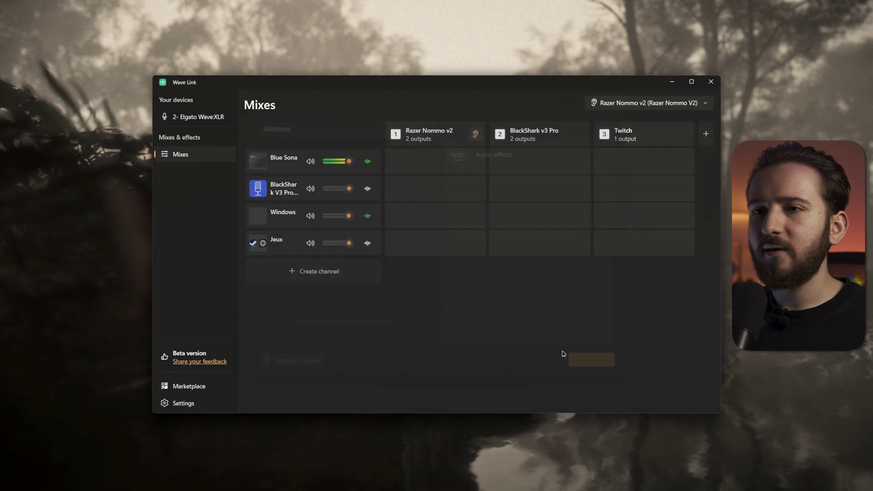
- View the Elgato Wave:XLR device's input and monitoring settings, and return to the mixes to check channel creation
left_click(193, 118)
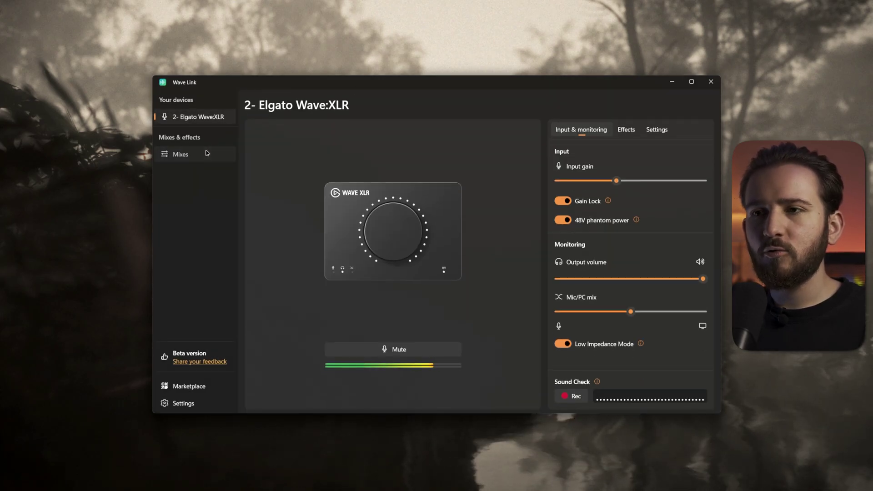
left_click(207, 156)
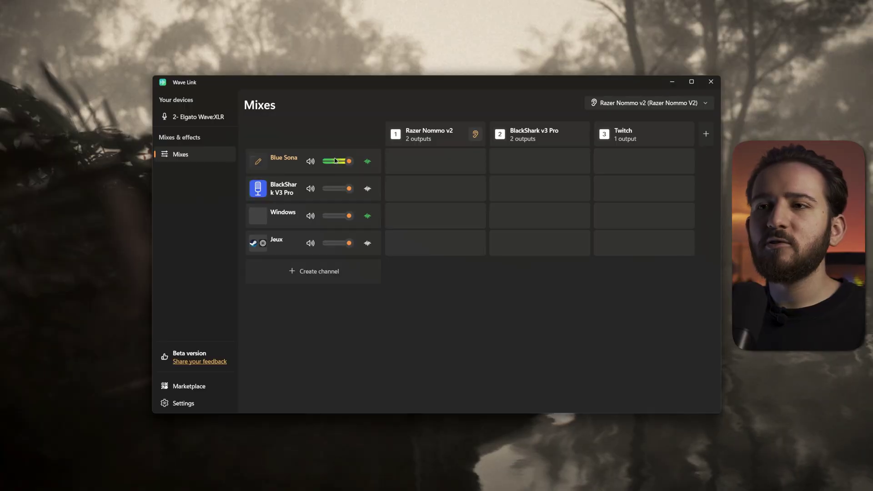
left_click(306, 277)
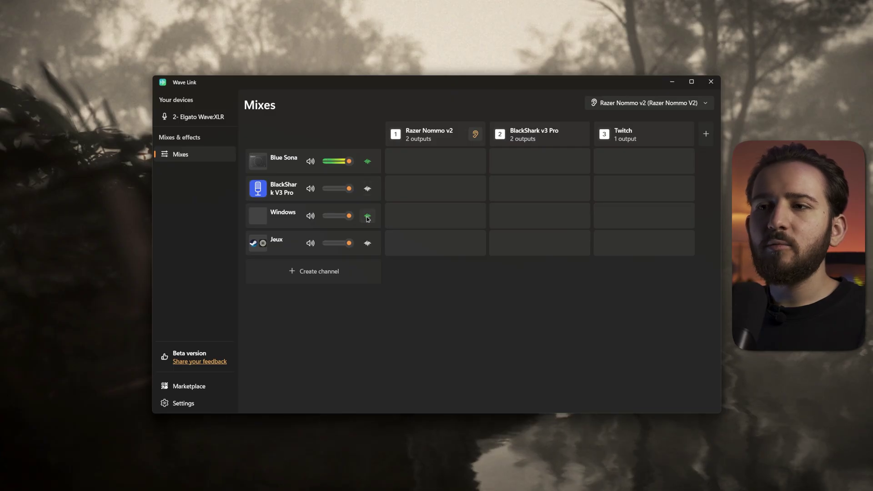
- Review the audio effects of the Windows and BlackShark V3 Pro channels, closing each channel's window
left_click(367, 217)
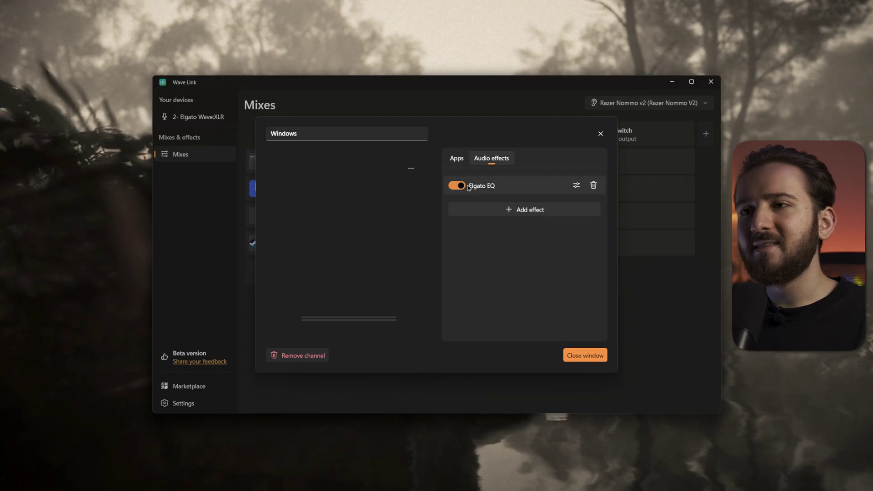
left_click(457, 158)
left_click(601, 134)
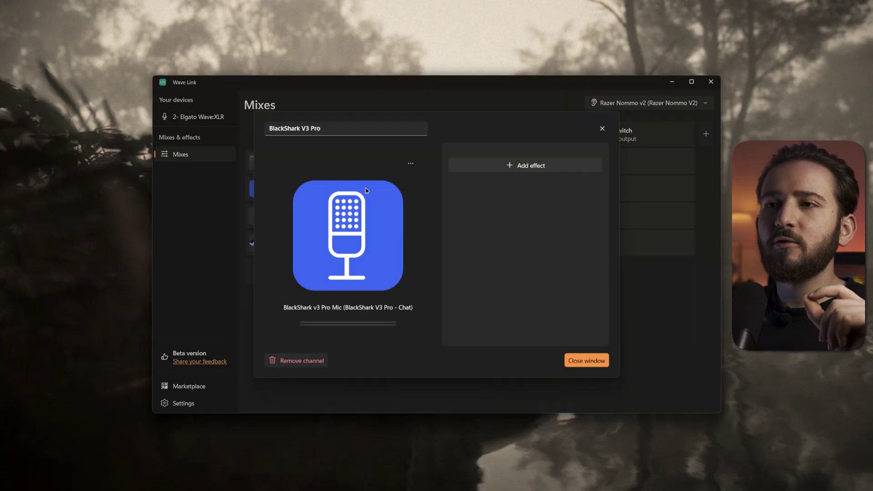
left_click(367, 190)
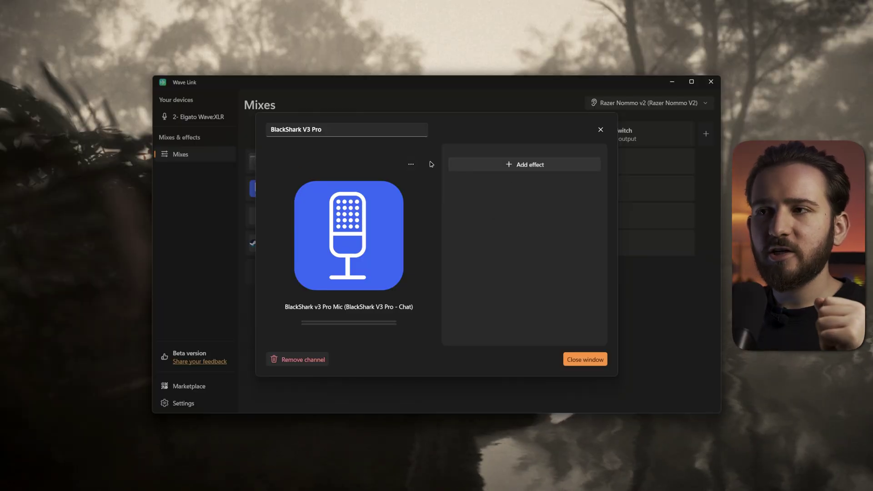
left_click(599, 130)
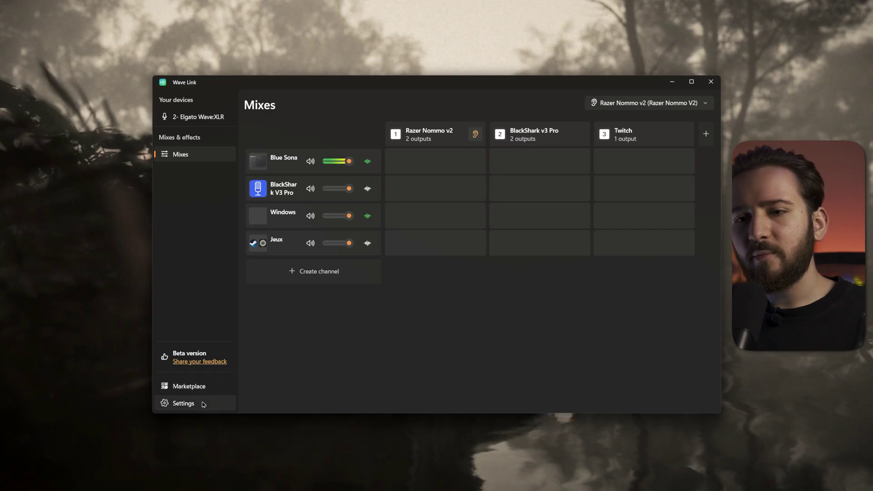
- Review the color theme and language options in the general settings, and check for Wave Link among the apps running in the background
left_click(185, 403)
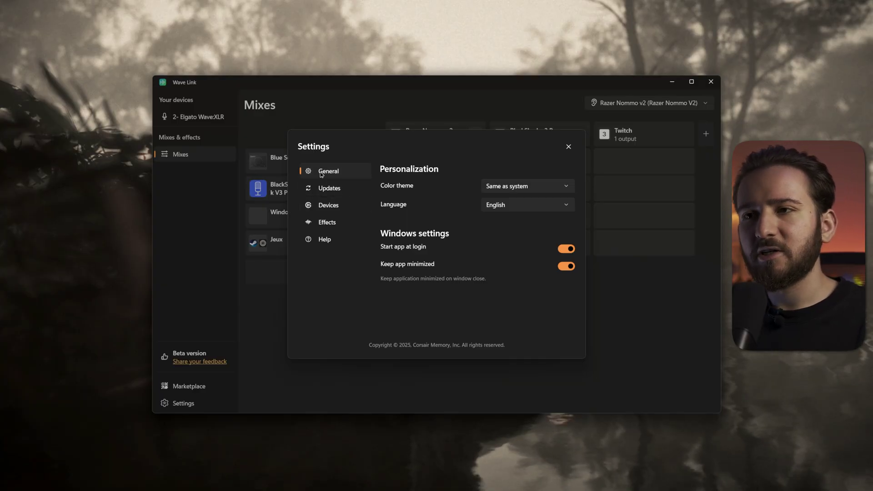
left_click(504, 186)
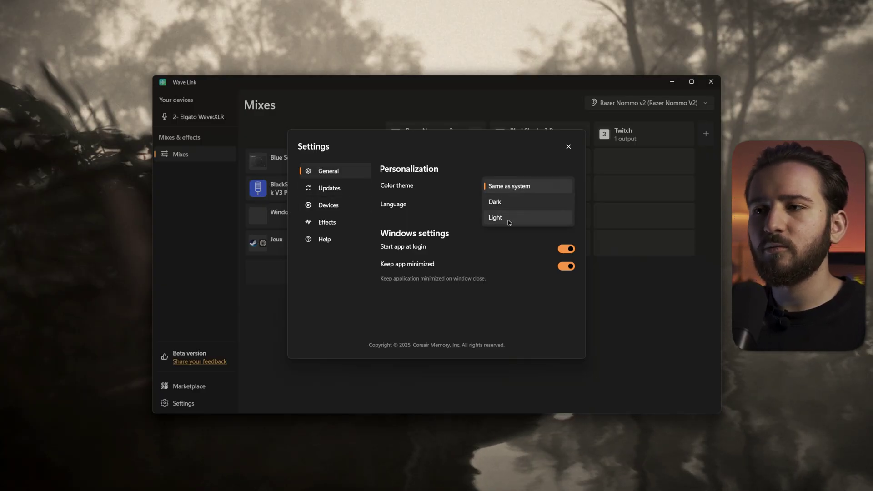
left_click(483, 183)
left_click(527, 205)
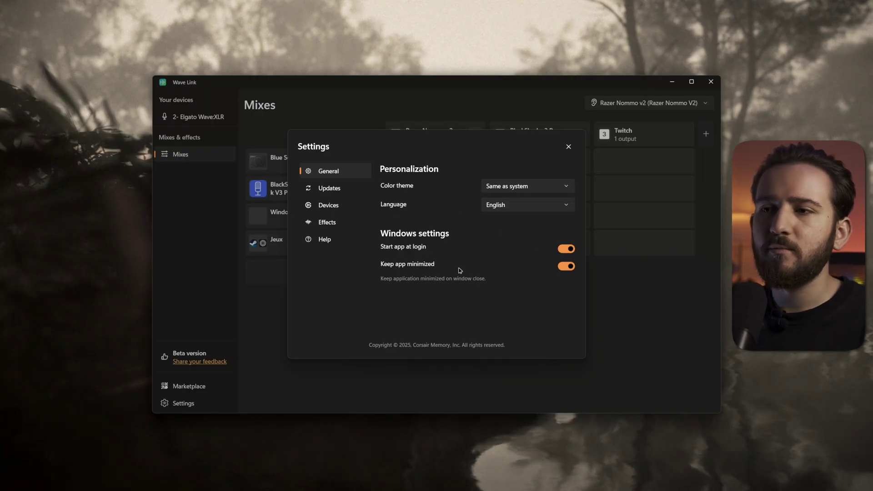
left_click(751, 480)
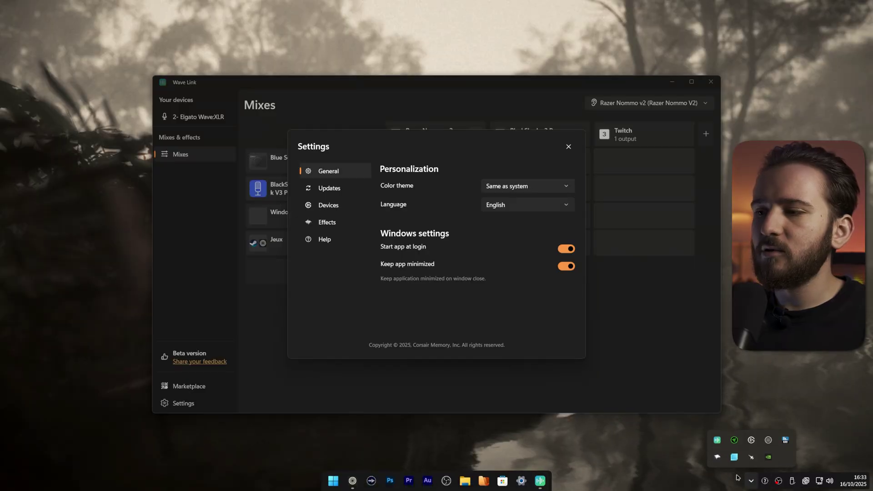
left_click(720, 439)
- Read the release notes of the available beta update 3.0.0 (1504) and install it with an app restart
left_click(342, 191)
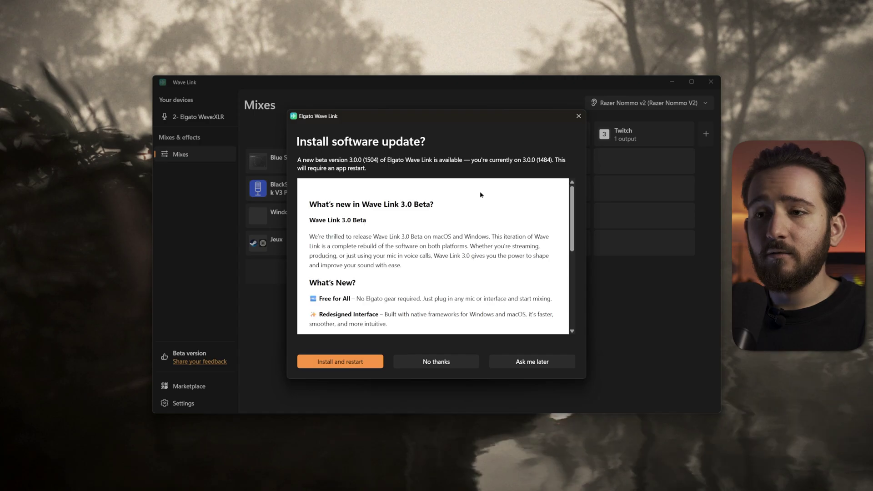
scroll(443, 224, "down", 1)
scroll(443, 226, "down", 8)
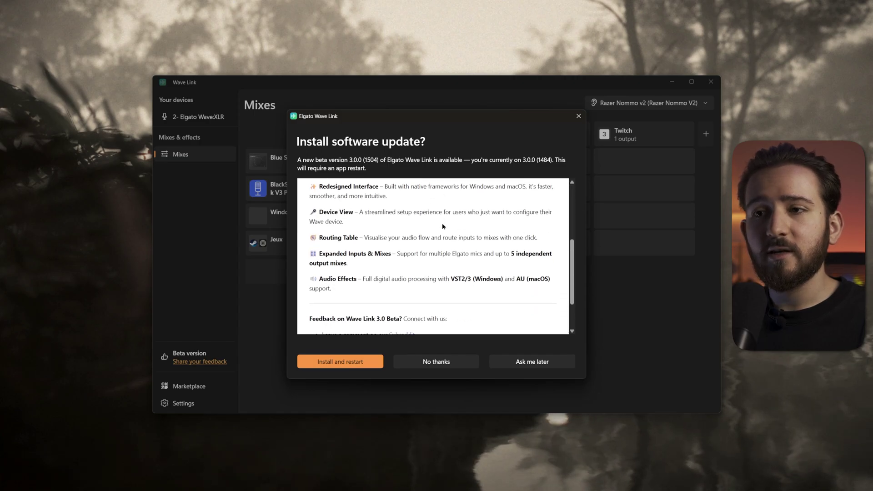
left_click(340, 361)
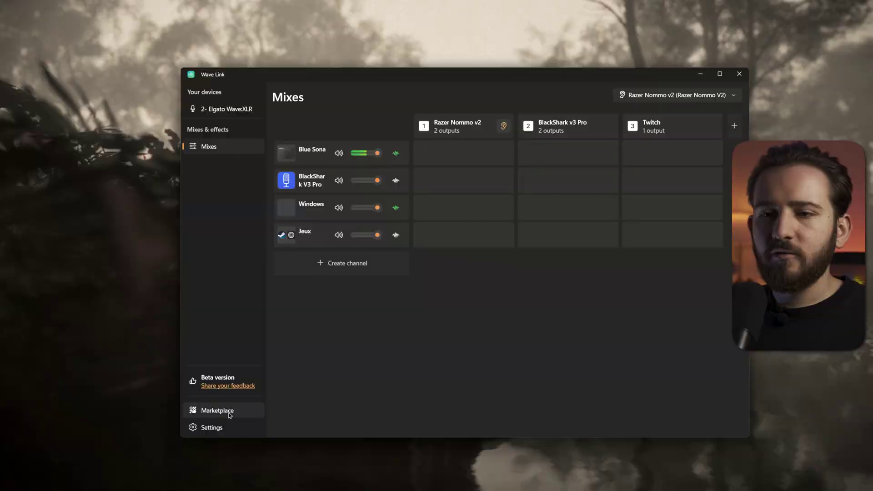
- Check for software updates again in the update settings and set the release channel to Stable
left_click(232, 428)
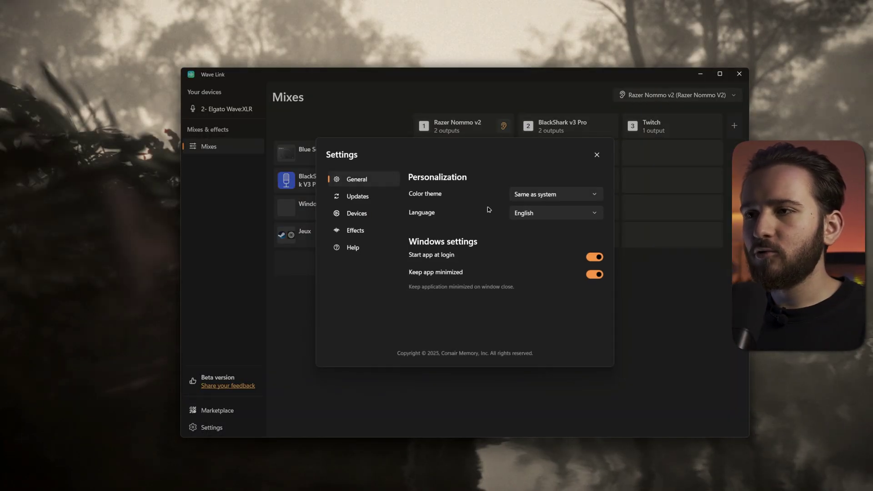
left_click(357, 196)
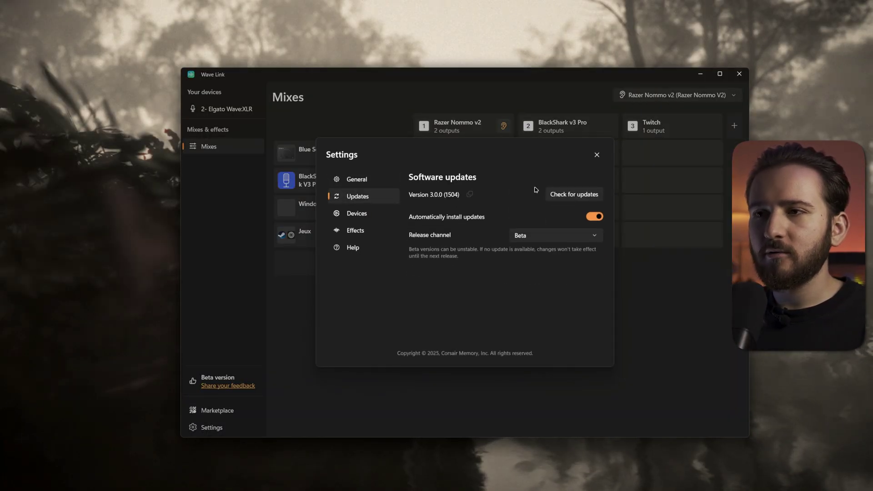
left_click(571, 195)
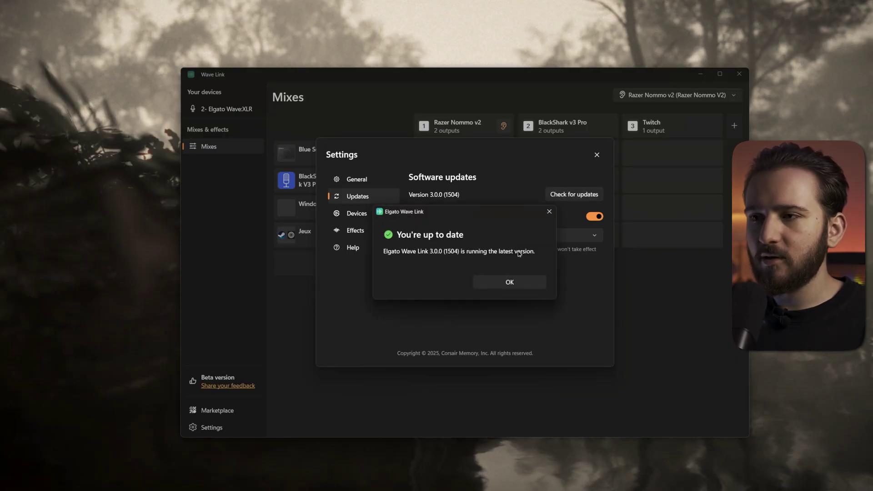
left_click(506, 282)
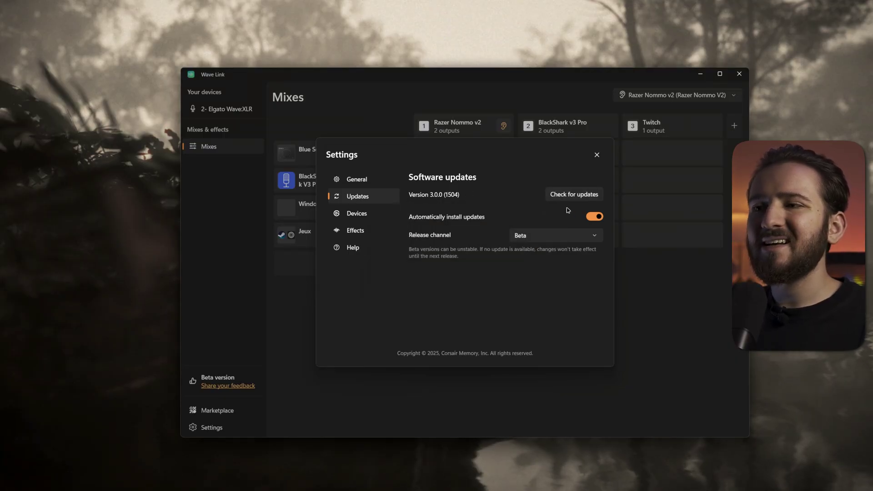
left_click(549, 237)
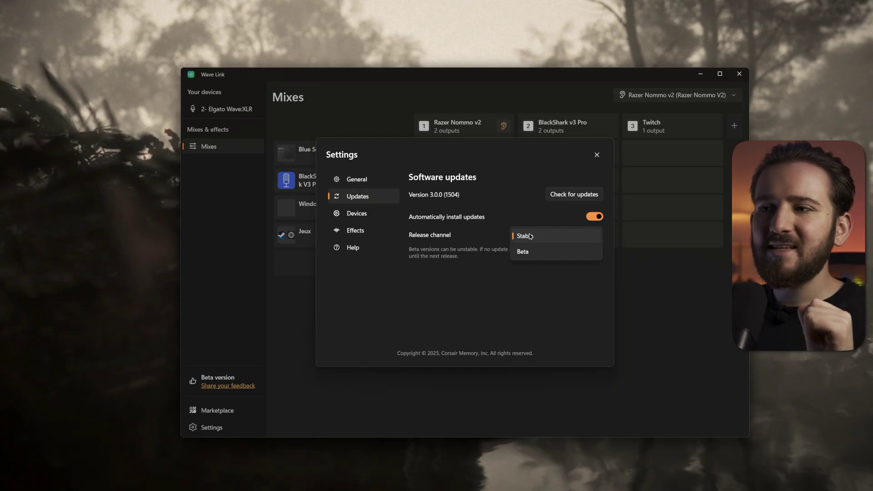
left_click(516, 235)
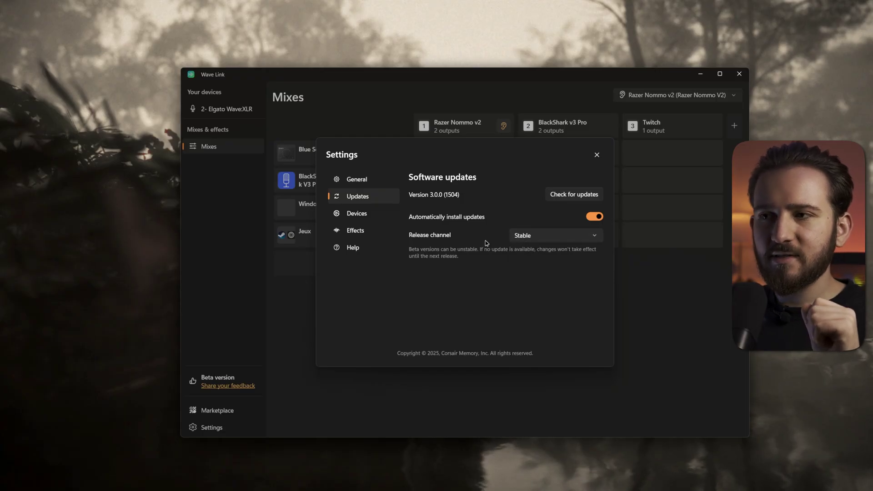